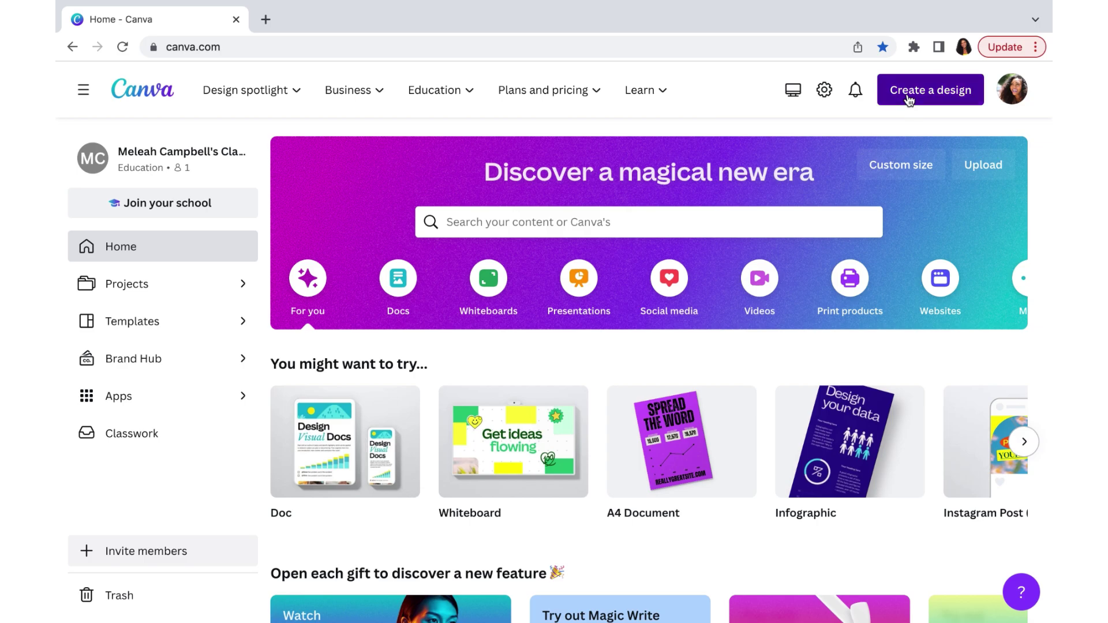
# Start a blank US Letter design and scroll the Elements library down to its Tables section.
pyautogui.click(910, 104)
pyautogui.scroll(-2, 808, 318)
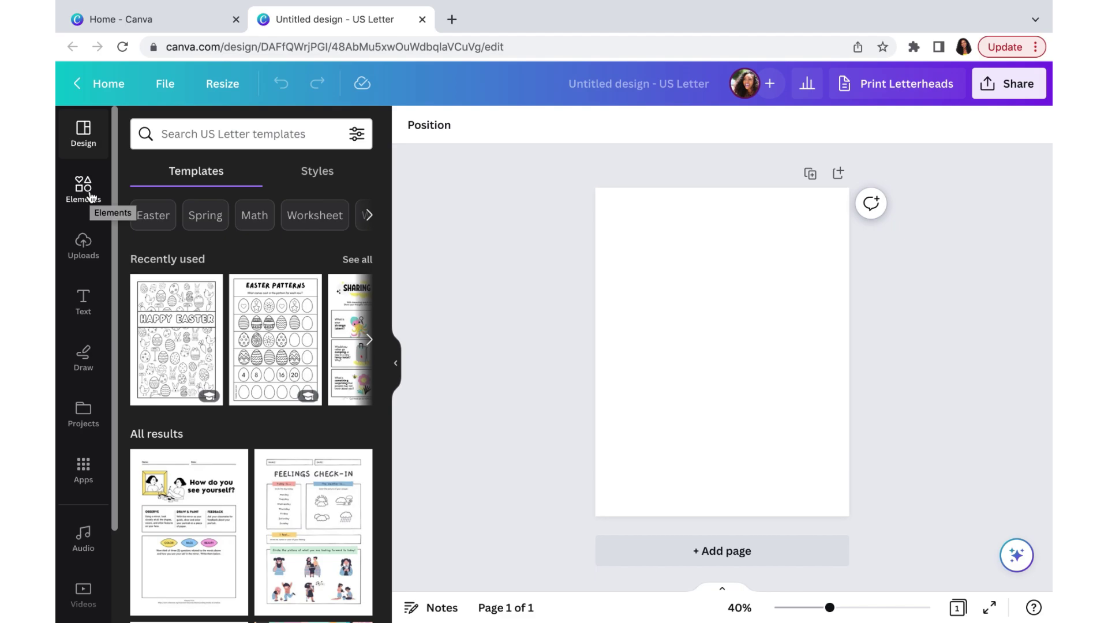
pyautogui.click(88, 190)
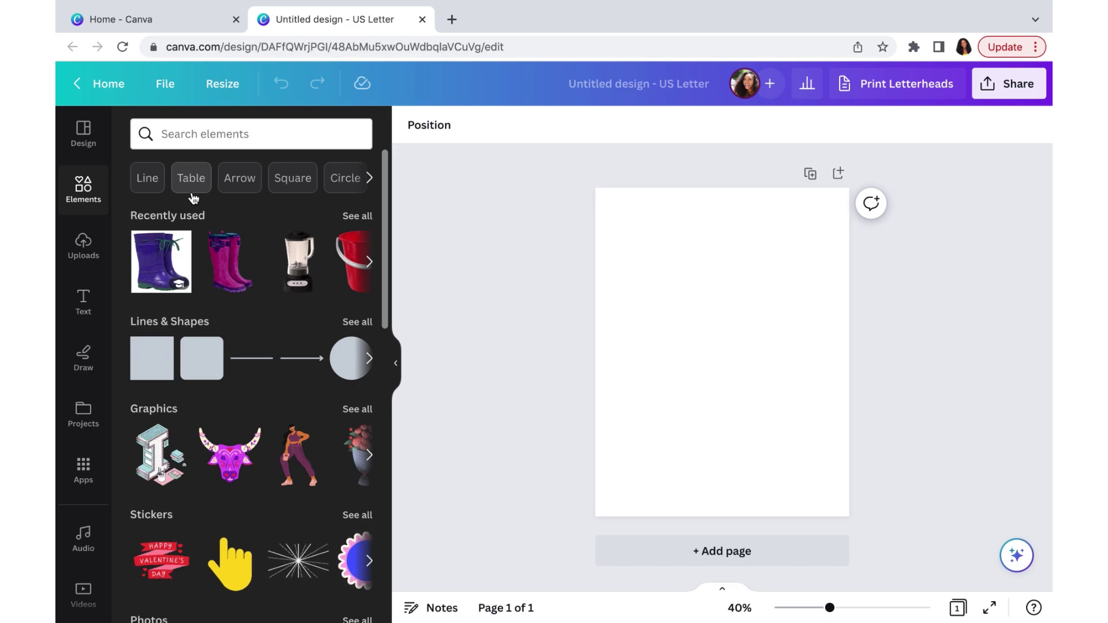
pyautogui.scroll(-3, 193, 199)
pyautogui.scroll(-8, 193, 199)
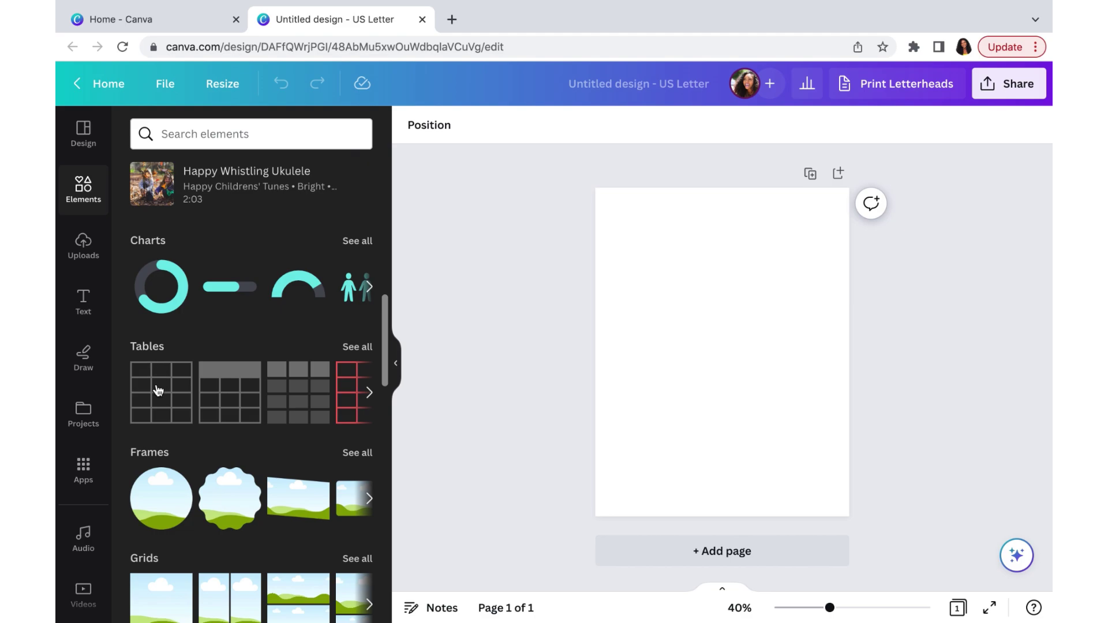
# Add the first plain grid table to the page and zoom the view to 68%.
pyautogui.click(157, 390)
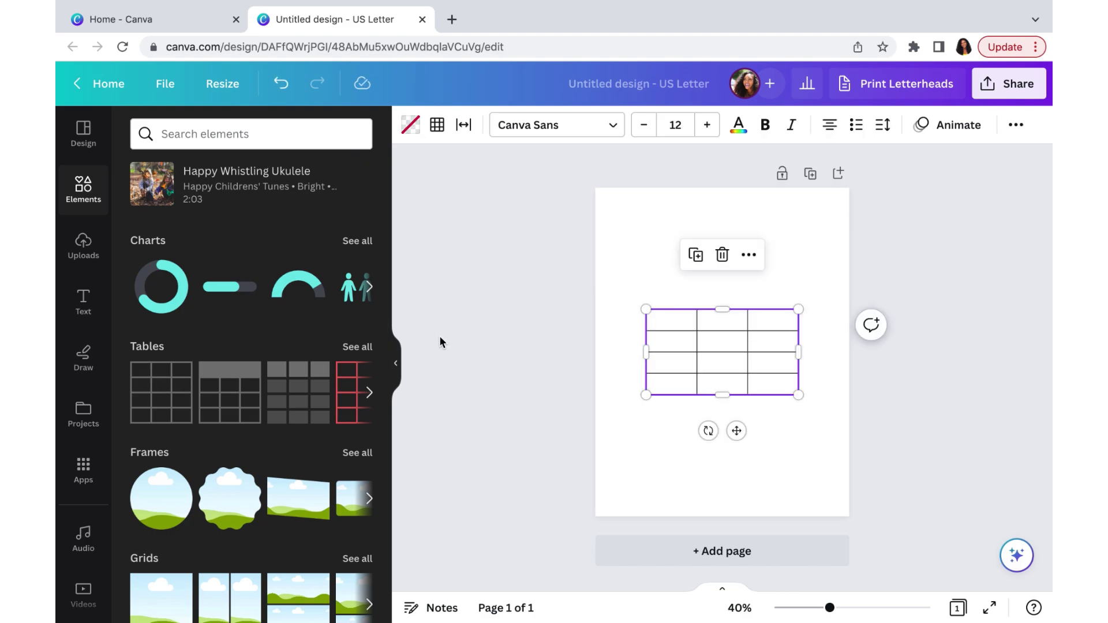
pyautogui.click(398, 367)
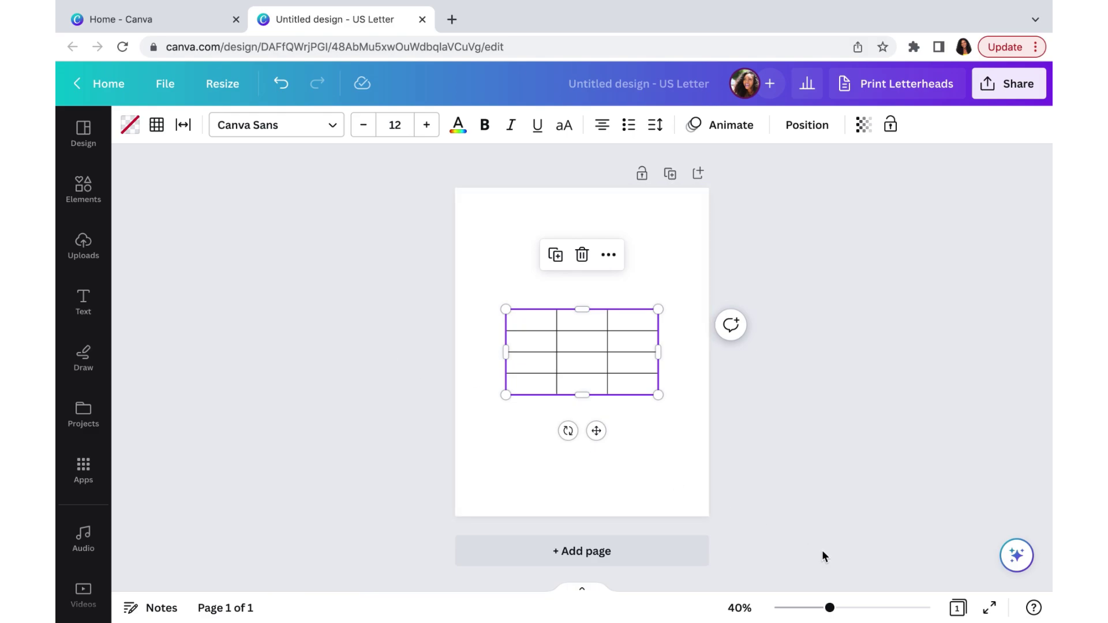
pyautogui.click(852, 608)
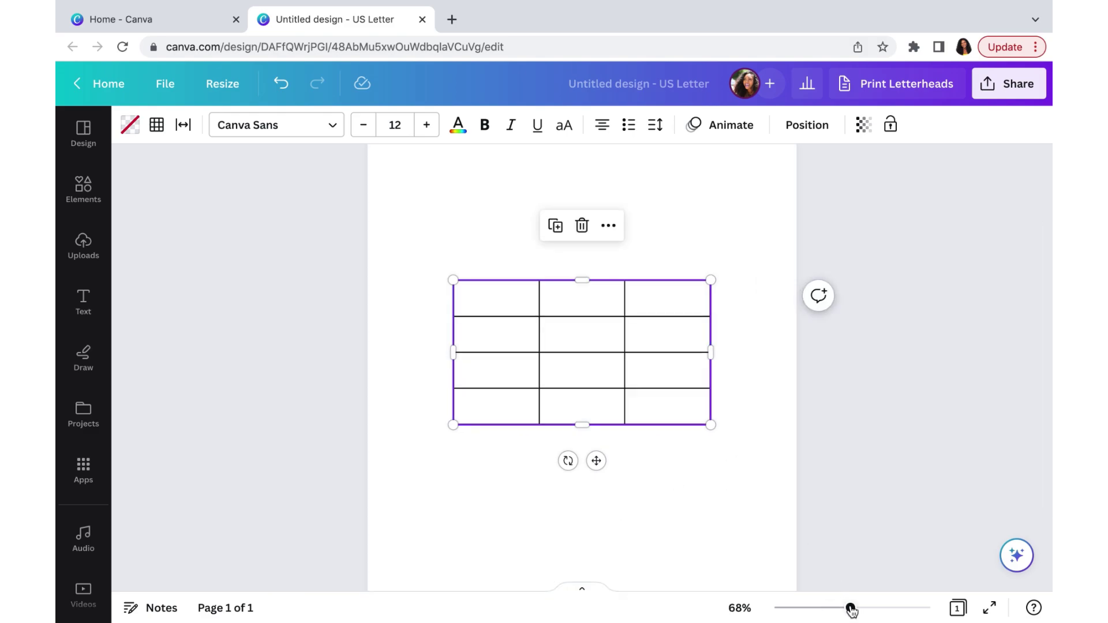
# Delete one column and one row so the table has 2 columns and 3 rows.
pyautogui.click(512, 344)
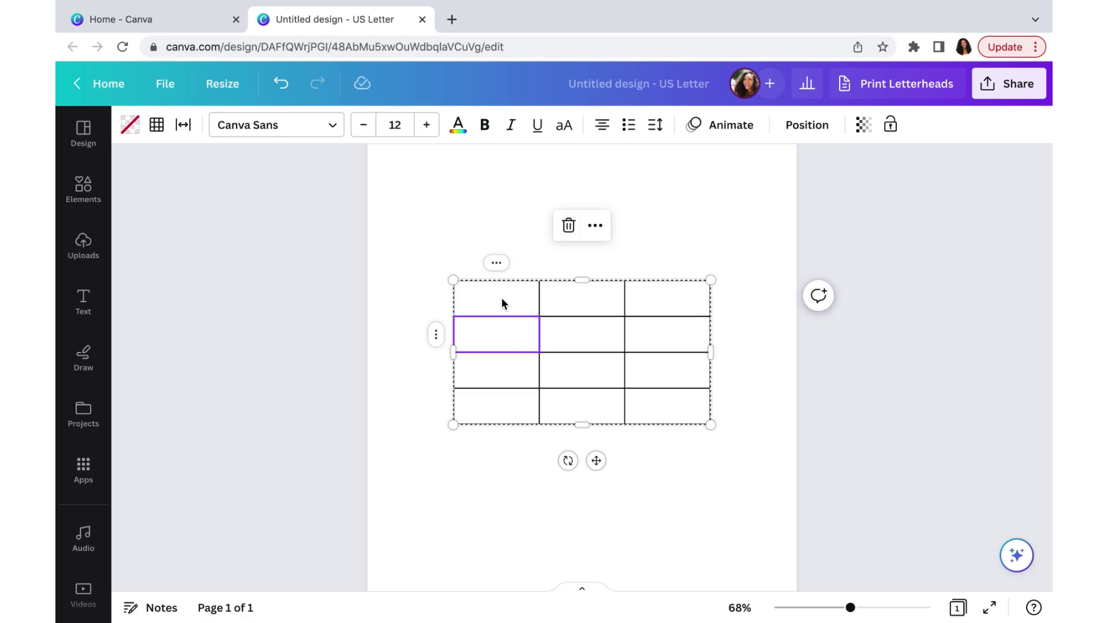
pyautogui.click(496, 264)
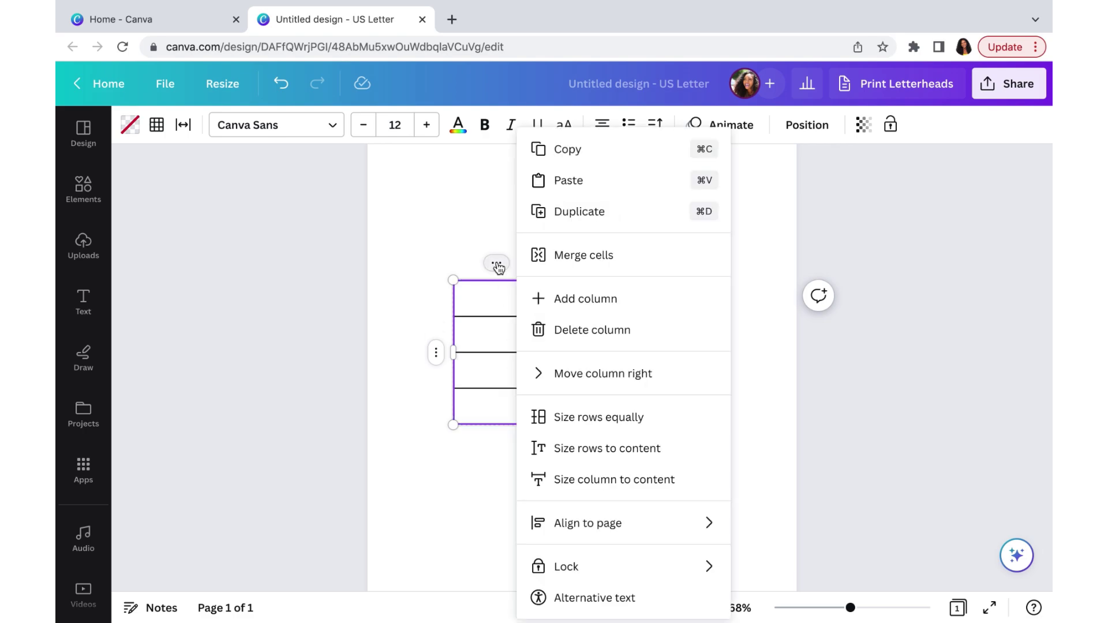
pyautogui.click(542, 330)
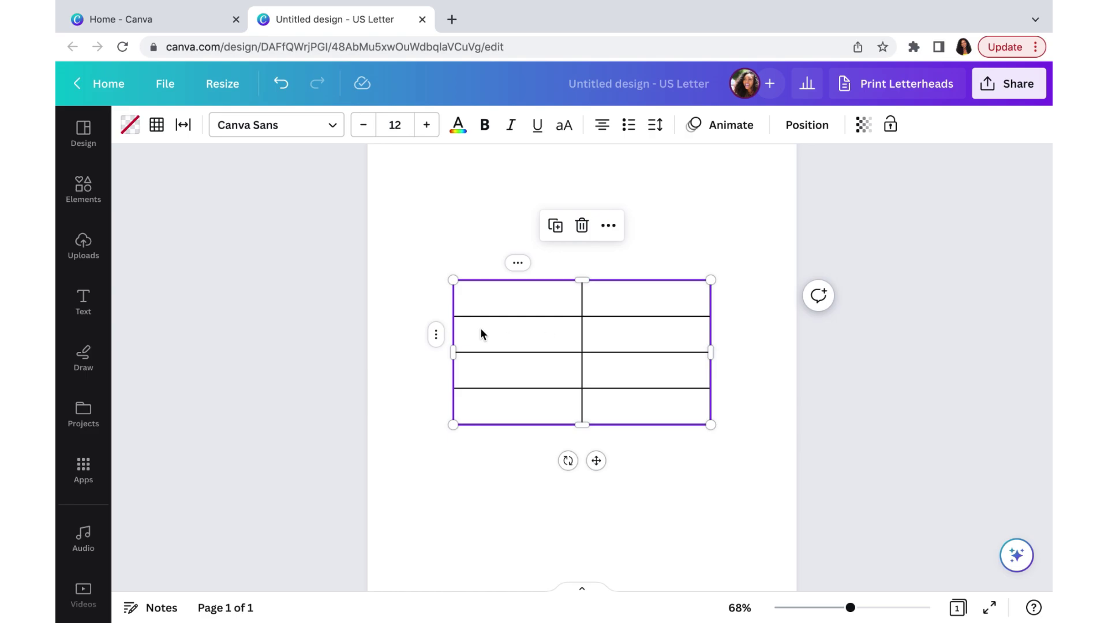
pyautogui.click(436, 335)
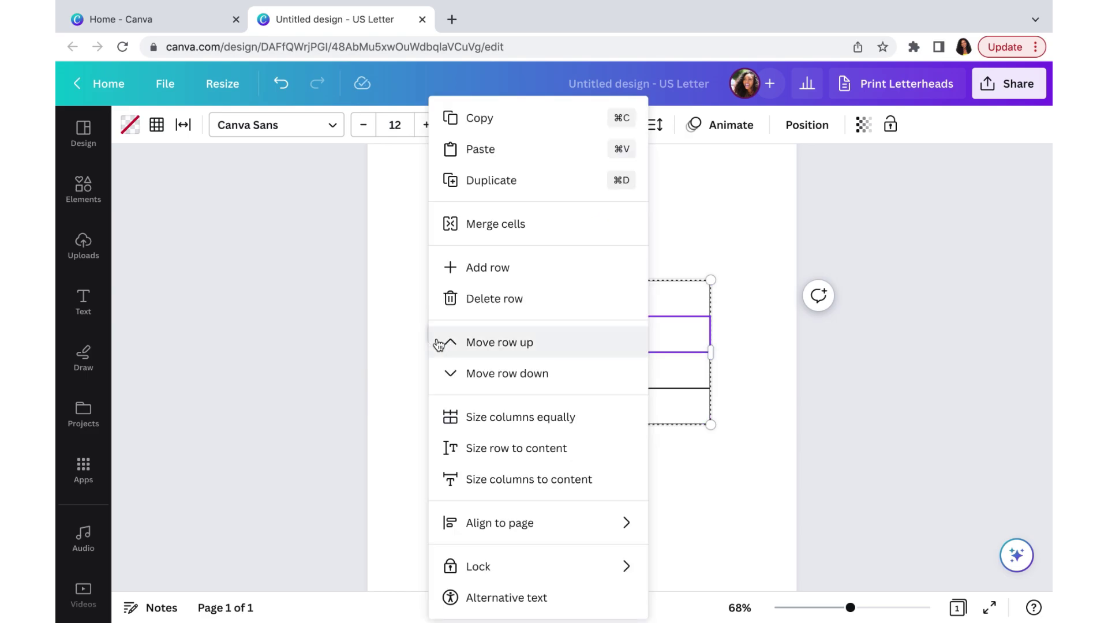
pyautogui.click(468, 305)
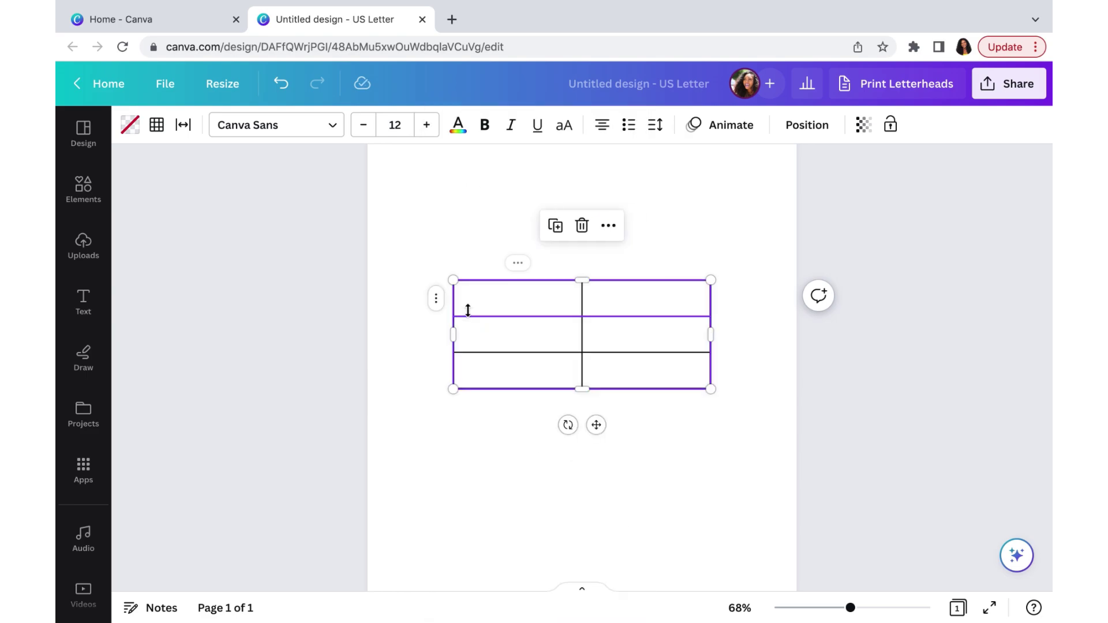
pyautogui.click(622, 461)
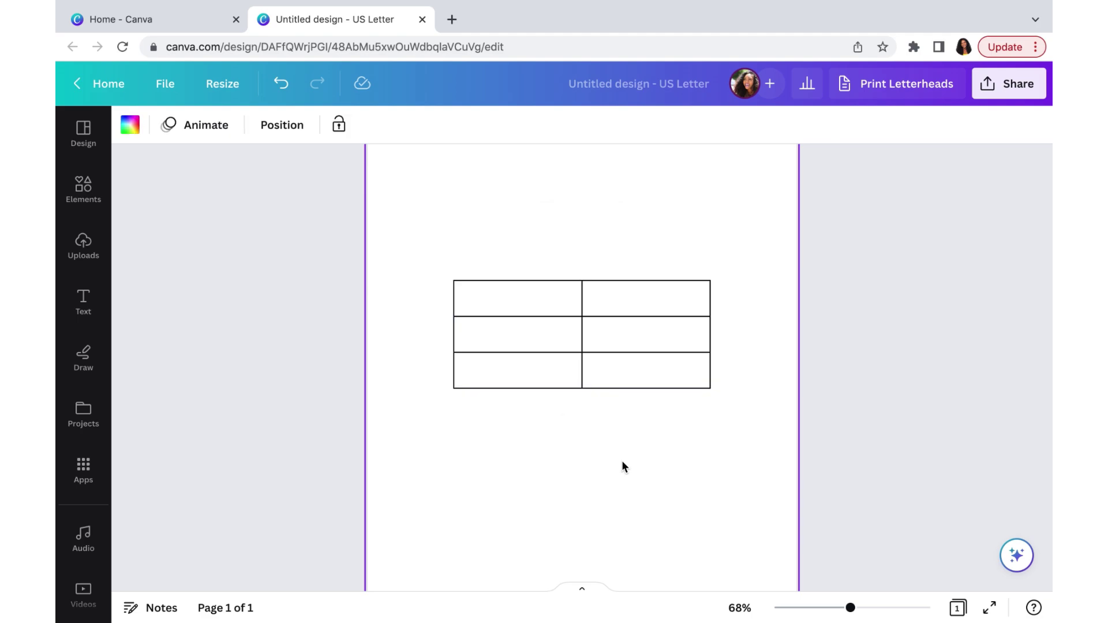
# Drag the table's corners outward until it measures about 6.7 by 9.3 inches on the page.
pyautogui.click(507, 335)
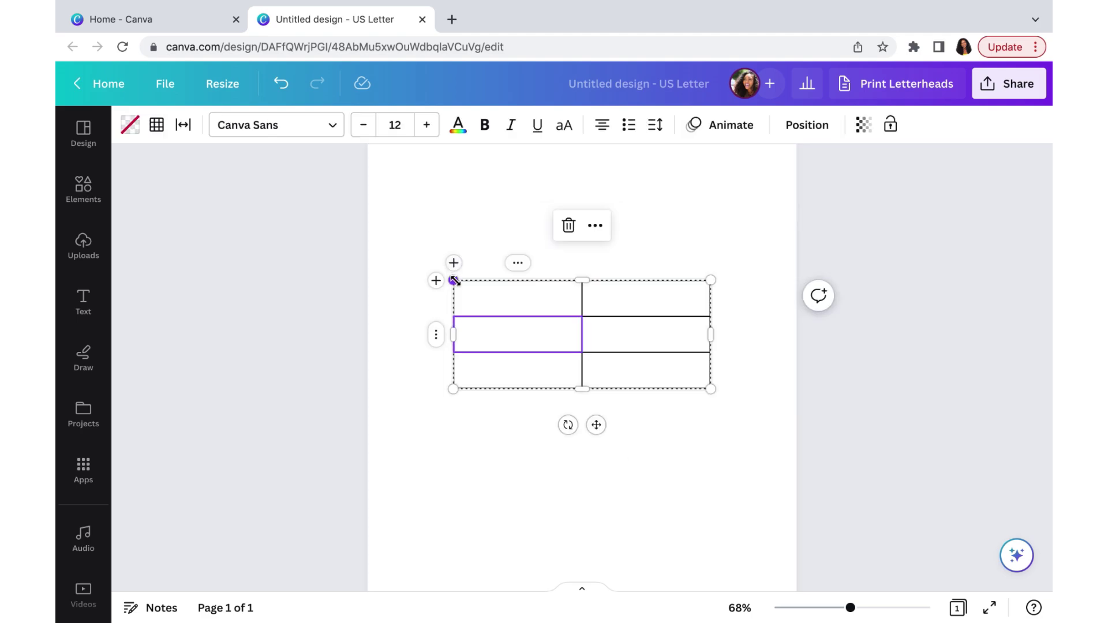
pyautogui.moveTo(454, 280); pyautogui.dragTo(410, 154)
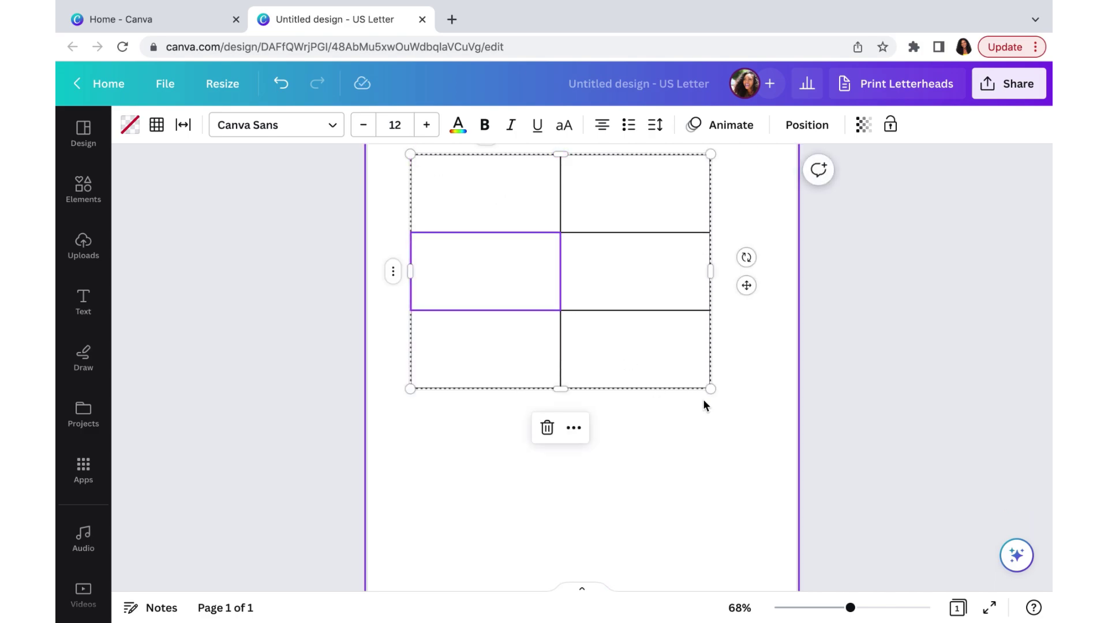
pyautogui.moveTo(711, 389); pyautogui.dragTo(764, 566)
pyautogui.moveTo(849, 607); pyautogui.dragTo(841, 607)
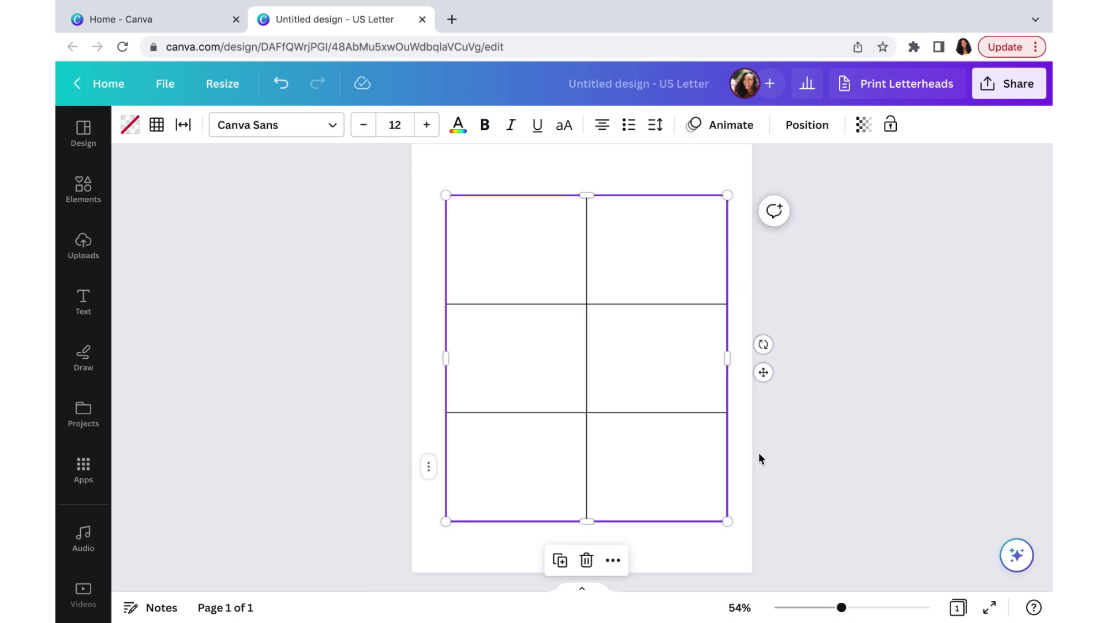
pyautogui.scroll(1, 759, 458)
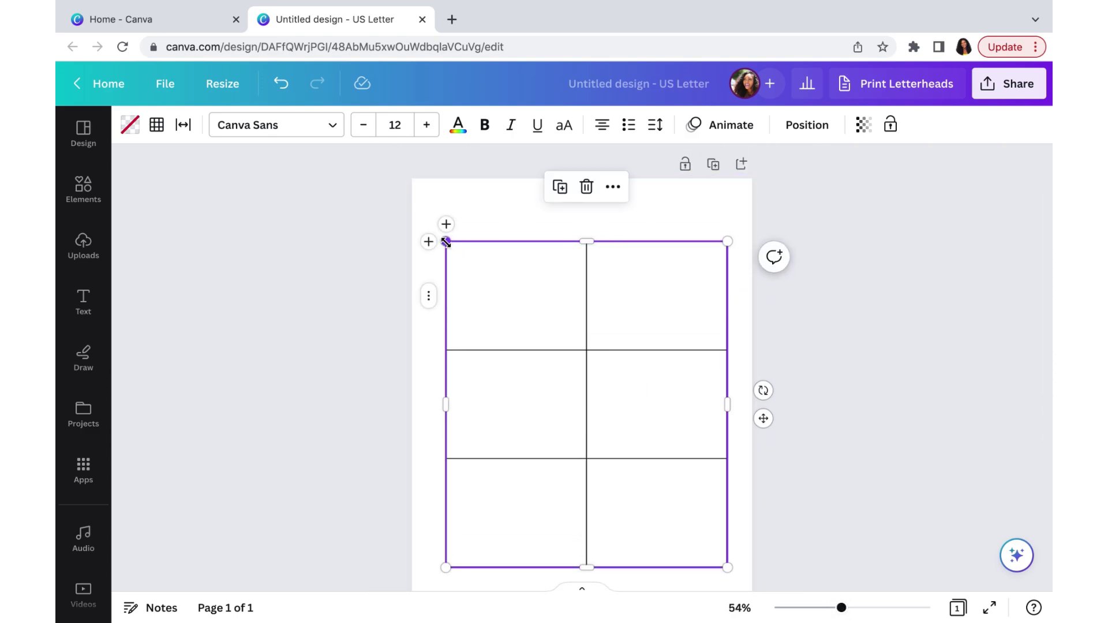
pyautogui.moveTo(445, 241); pyautogui.dragTo(445, 212)
pyautogui.click(672, 420)
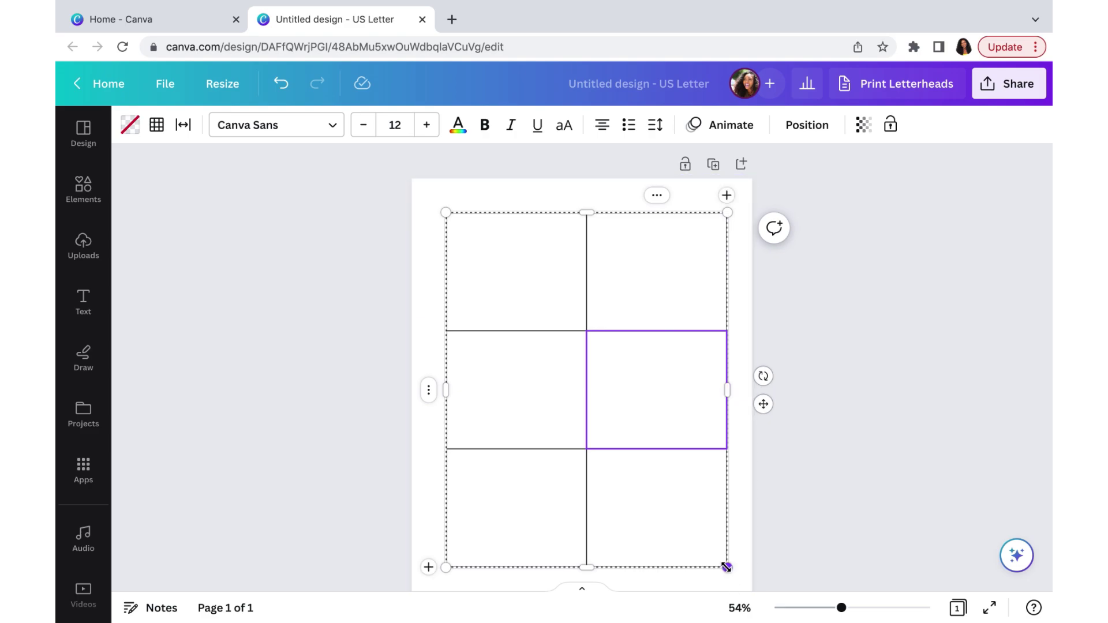
pyautogui.moveTo(726, 567)
pyautogui.mouseDown()
pyautogui.moveTo(725, 542)
pyautogui.moveTo(716, 584)
pyautogui.mouseUp()
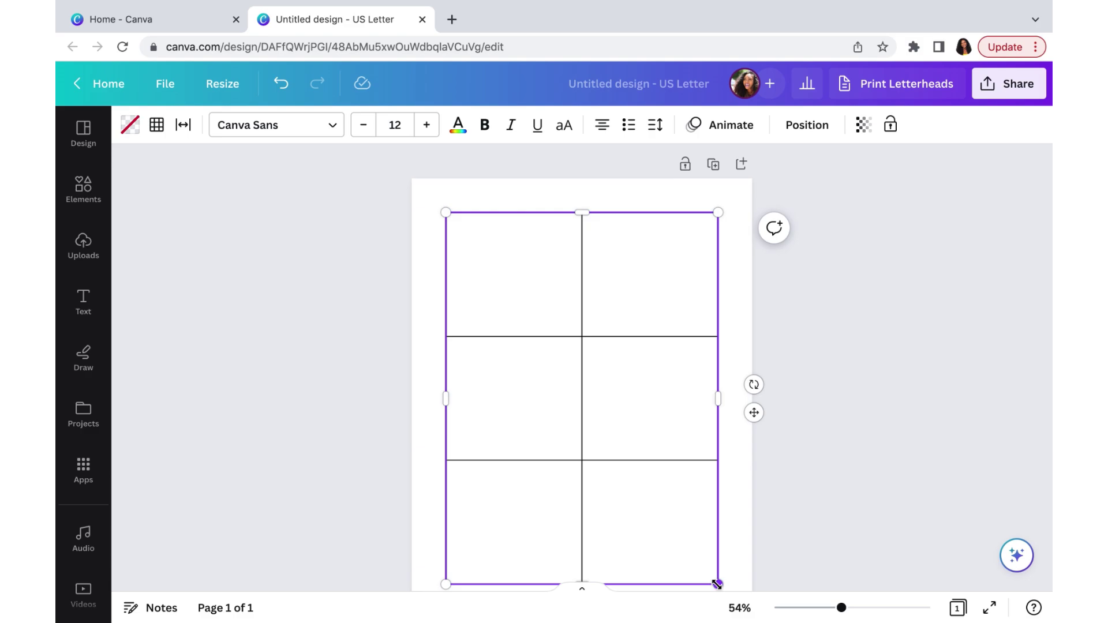
pyautogui.click(811, 518)
pyautogui.scroll(-1, 811, 518)
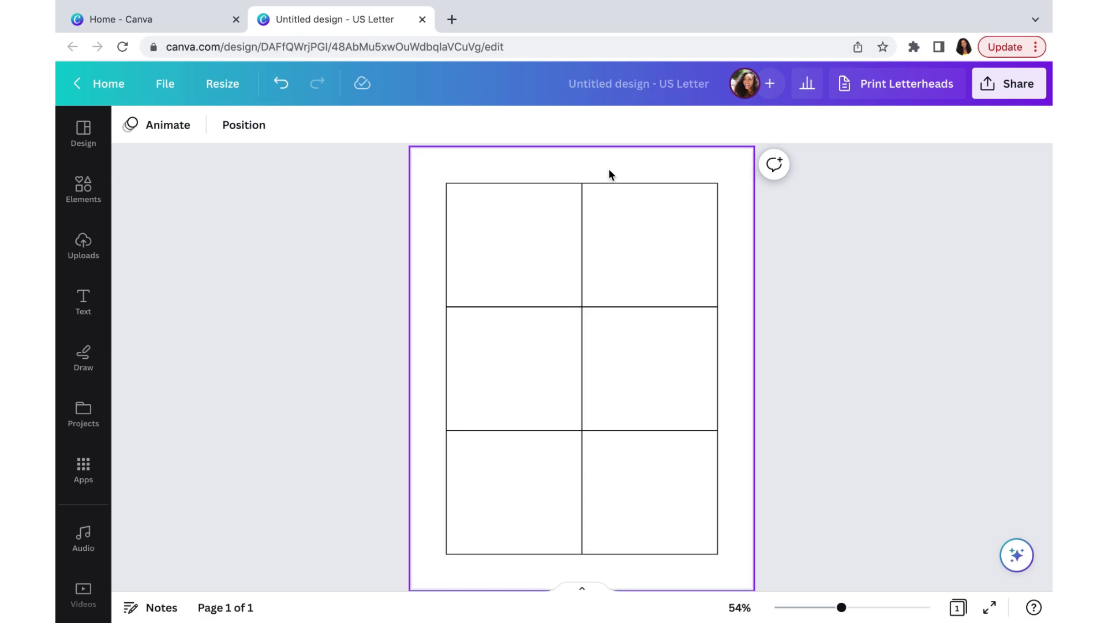
# Give the top-left cell a solid border with weight 7.
pyautogui.click(565, 265)
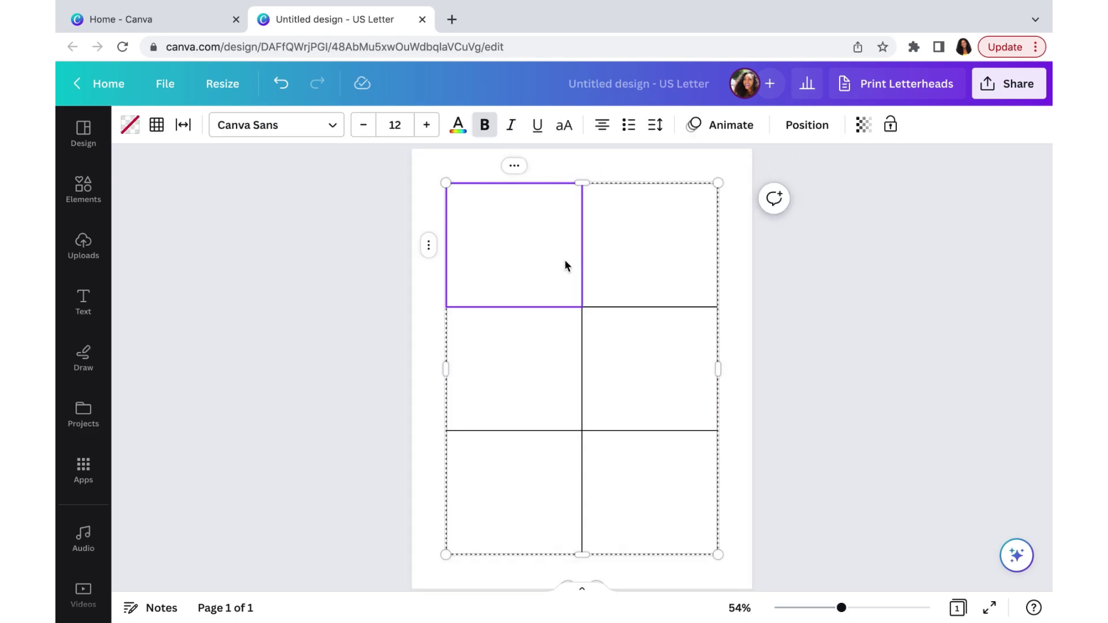
pyautogui.click(158, 130)
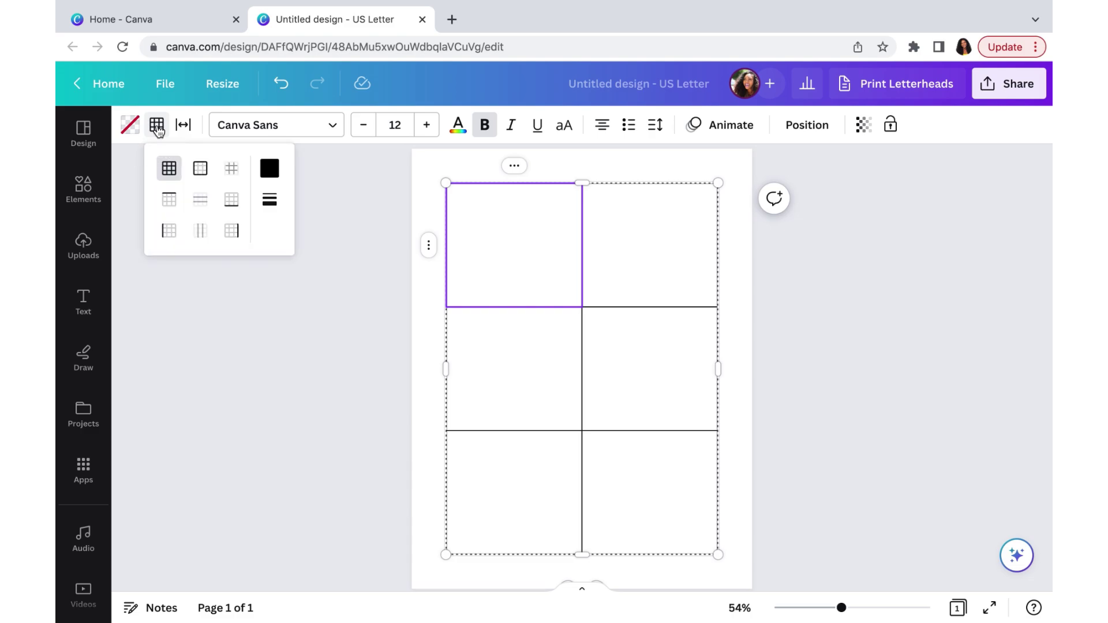
pyautogui.click(275, 213)
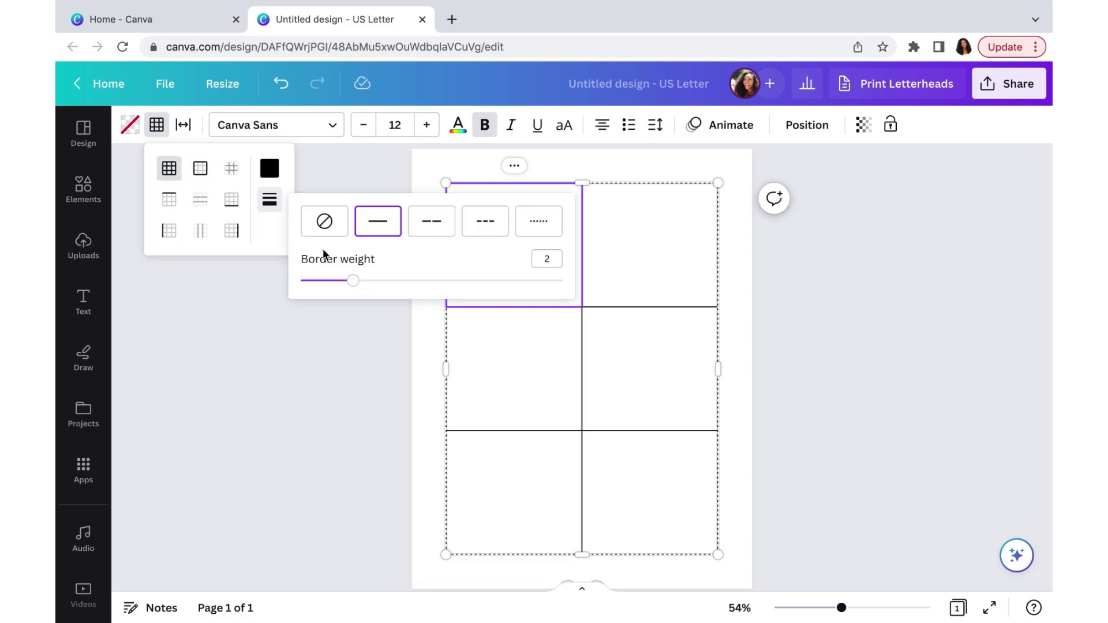
pyautogui.moveTo(357, 283); pyautogui.dragTo(382, 286)
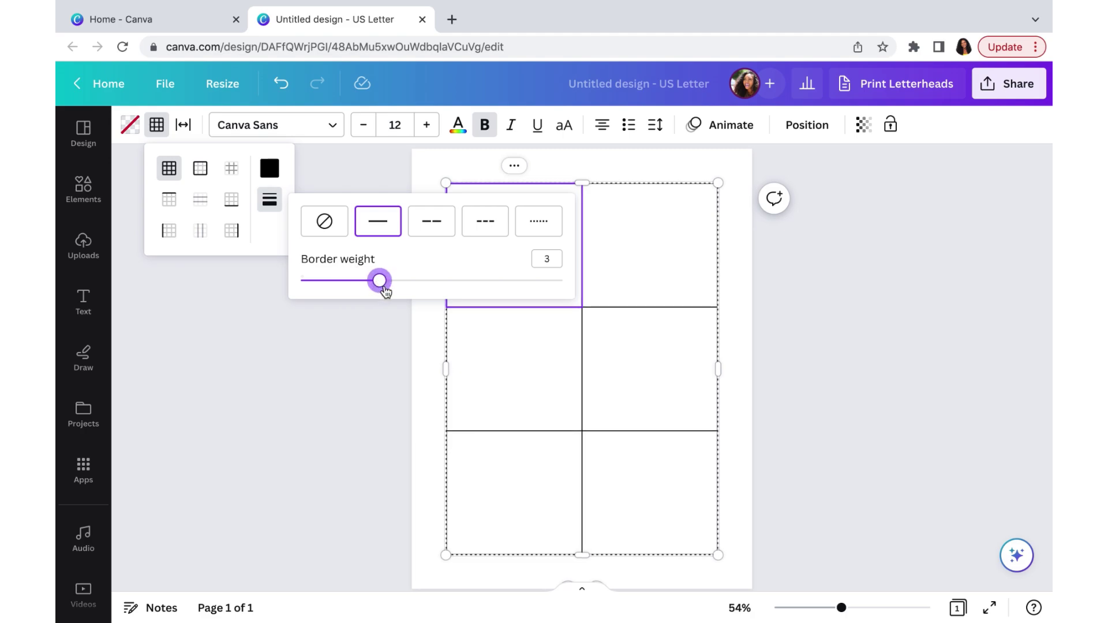
pyautogui.click(558, 258)
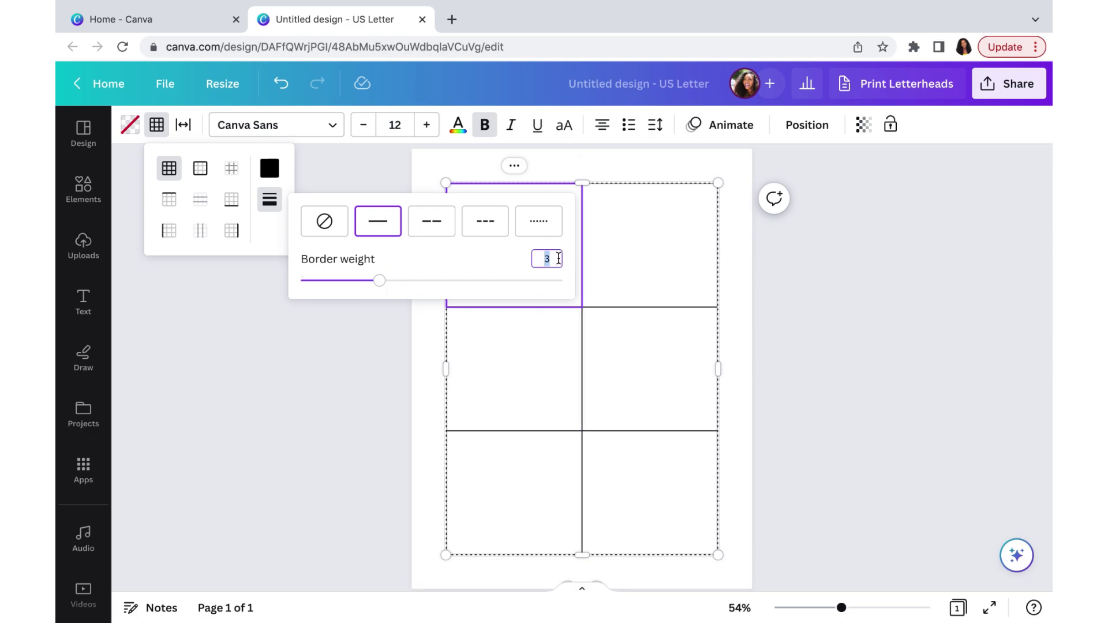
pyautogui.press('Return')
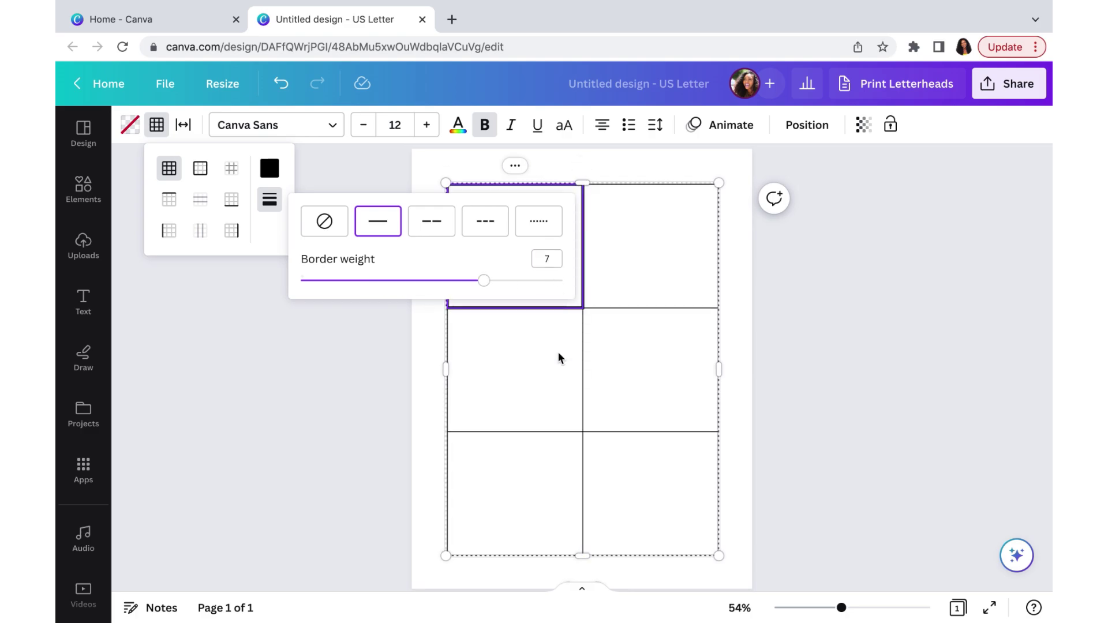
pyautogui.click(559, 352)
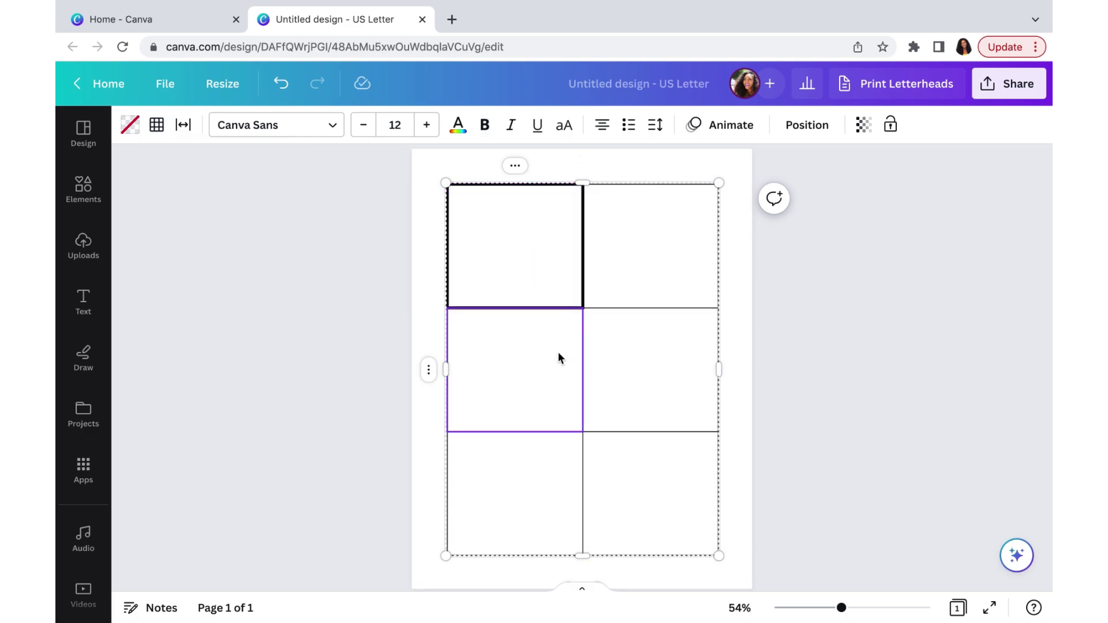
# Select all six cells and apply the heavier border weight to the whole table.
pyautogui.click(521, 246)
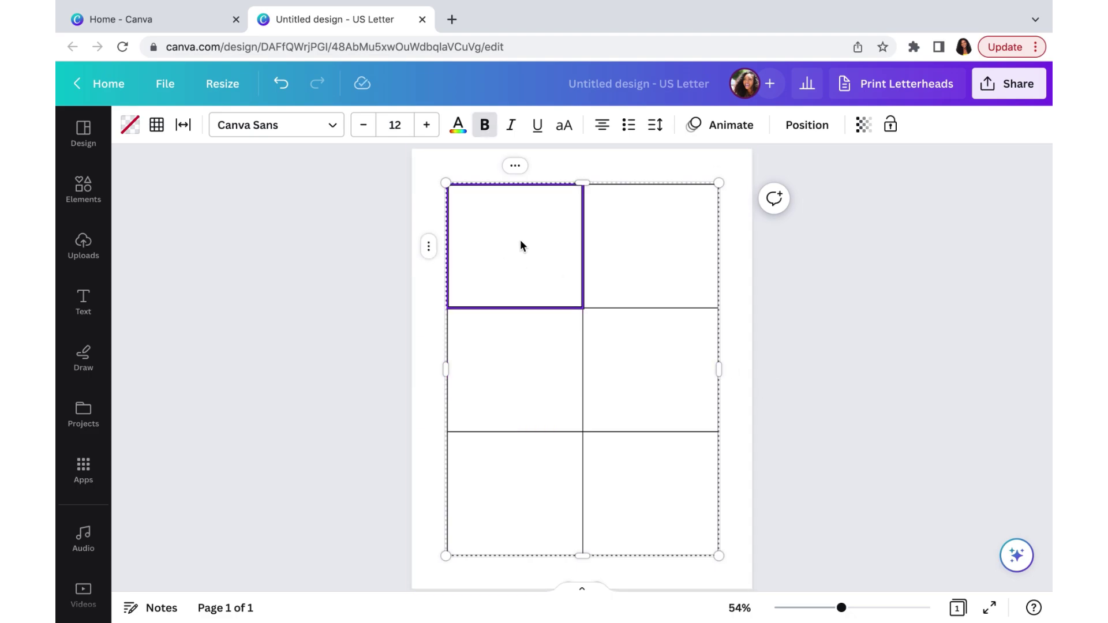
pyautogui.click(593, 249)
pyautogui.click(560, 162)
pyautogui.click(607, 376)
pyautogui.moveTo(642, 487); pyautogui.dragTo(557, 288)
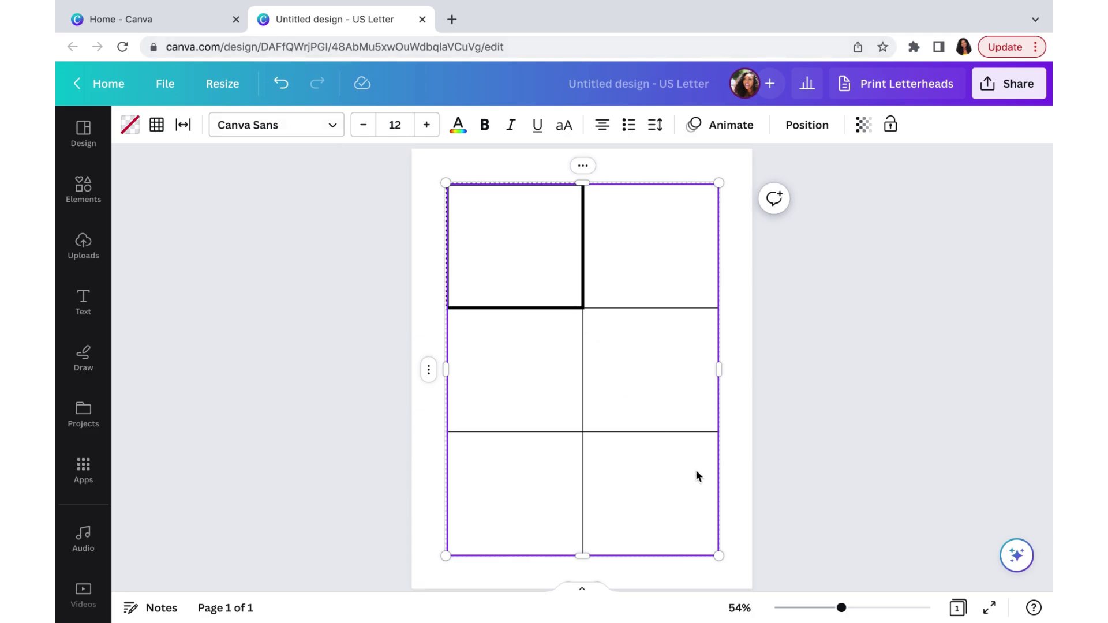
pyautogui.click(160, 125)
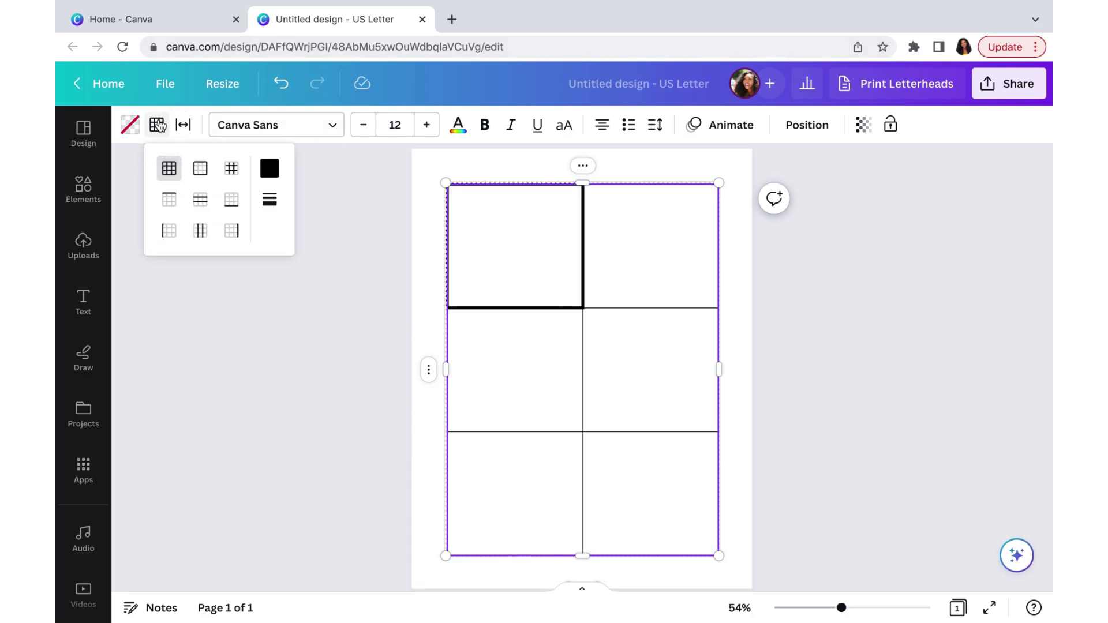
pyautogui.click(268, 200)
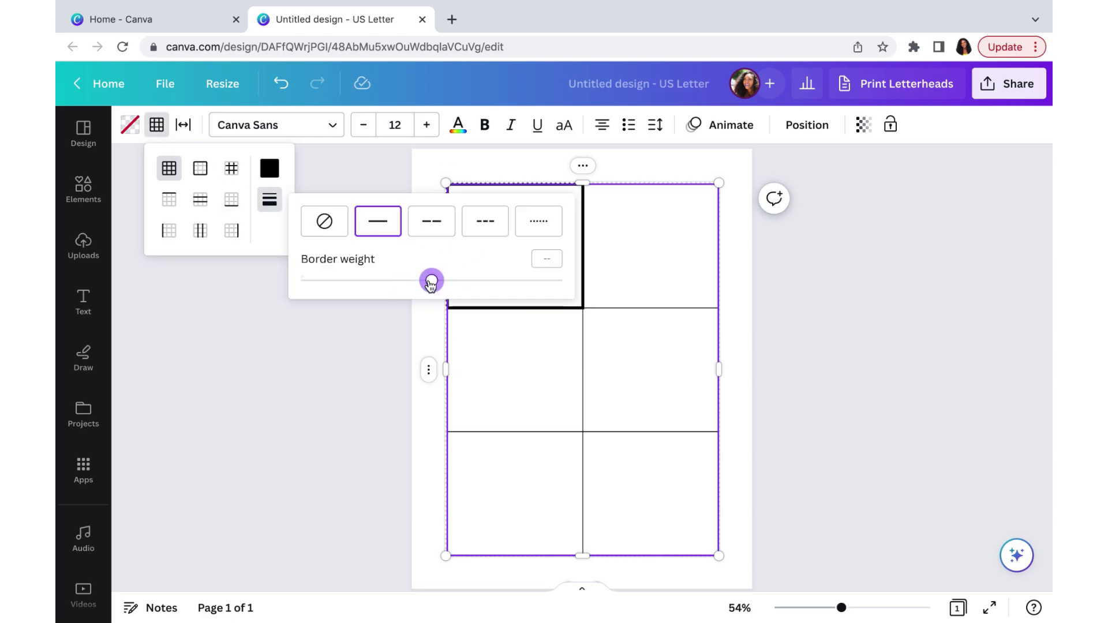
pyautogui.click(543, 261)
pyautogui.press('Return')
pyautogui.click(810, 283)
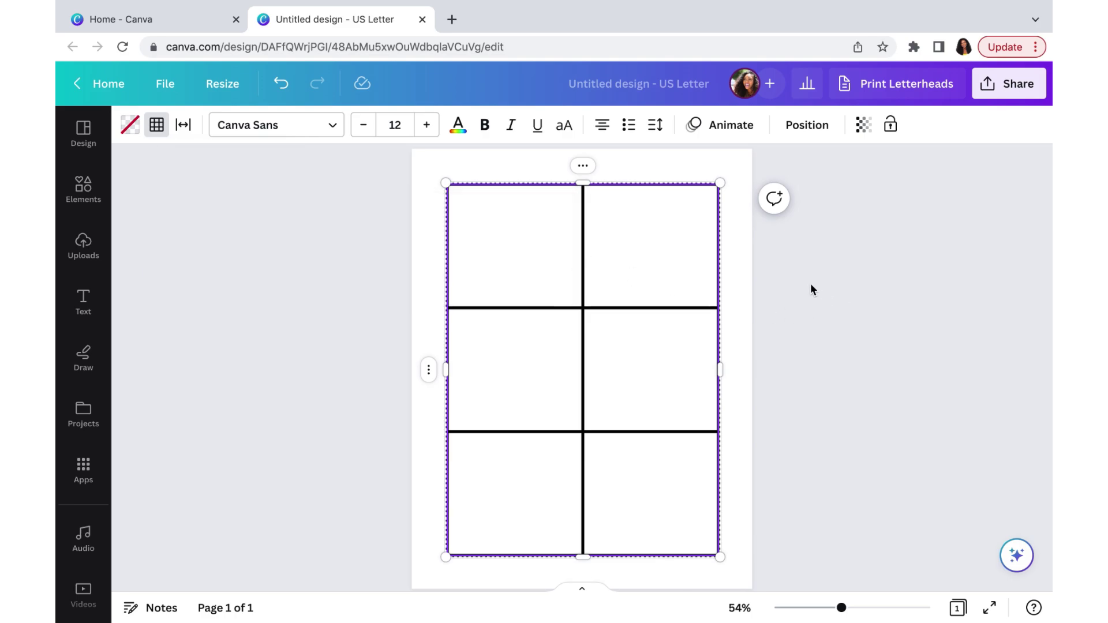
pyautogui.click(810, 282)
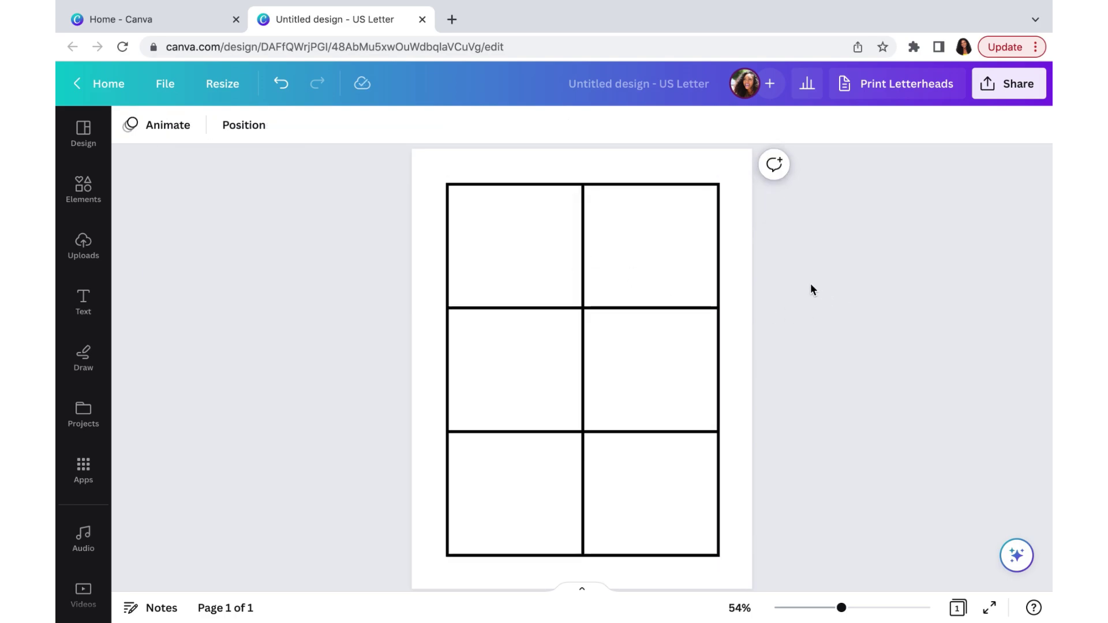
# Add a text box reading 'Tt' and move it into the table's bottom-right cell.
pyautogui.press('t')
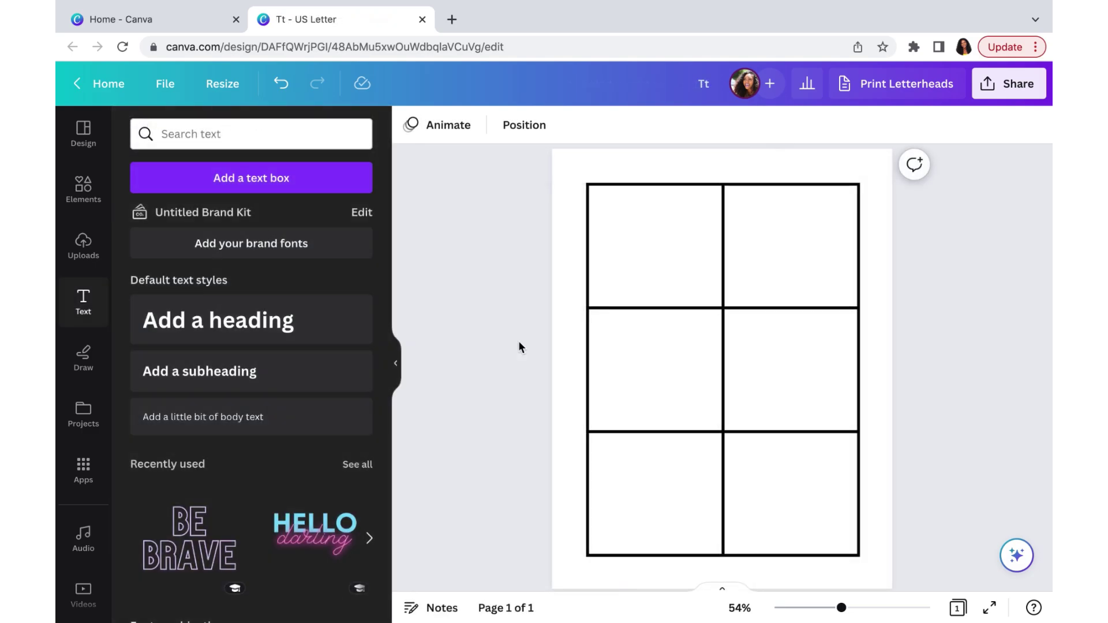
pyautogui.click(309, 180)
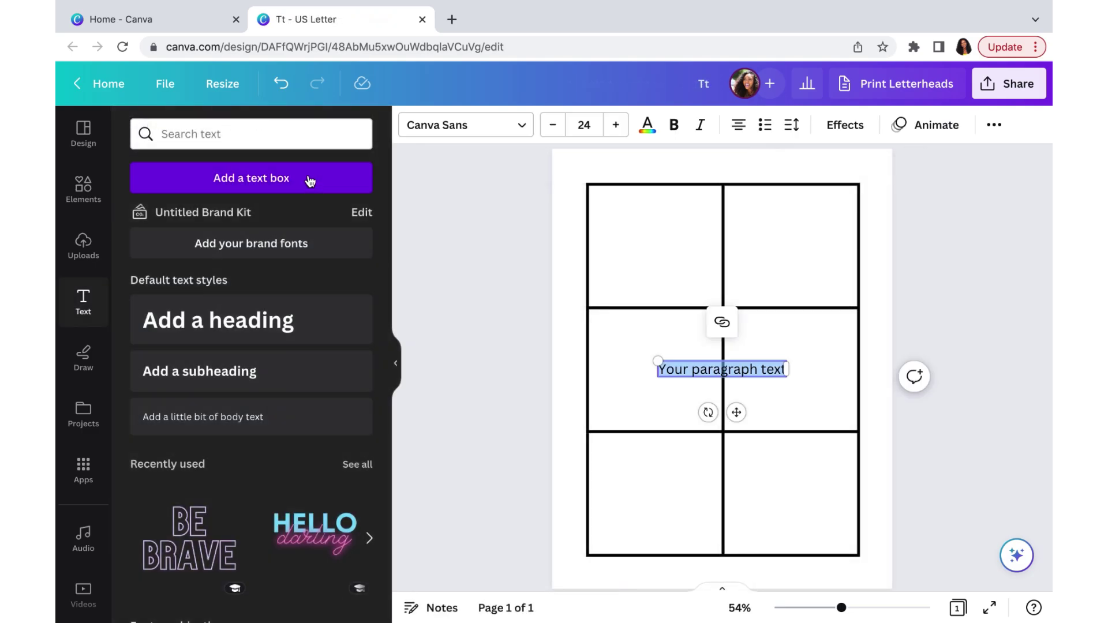
pyautogui.press('BackSpace')
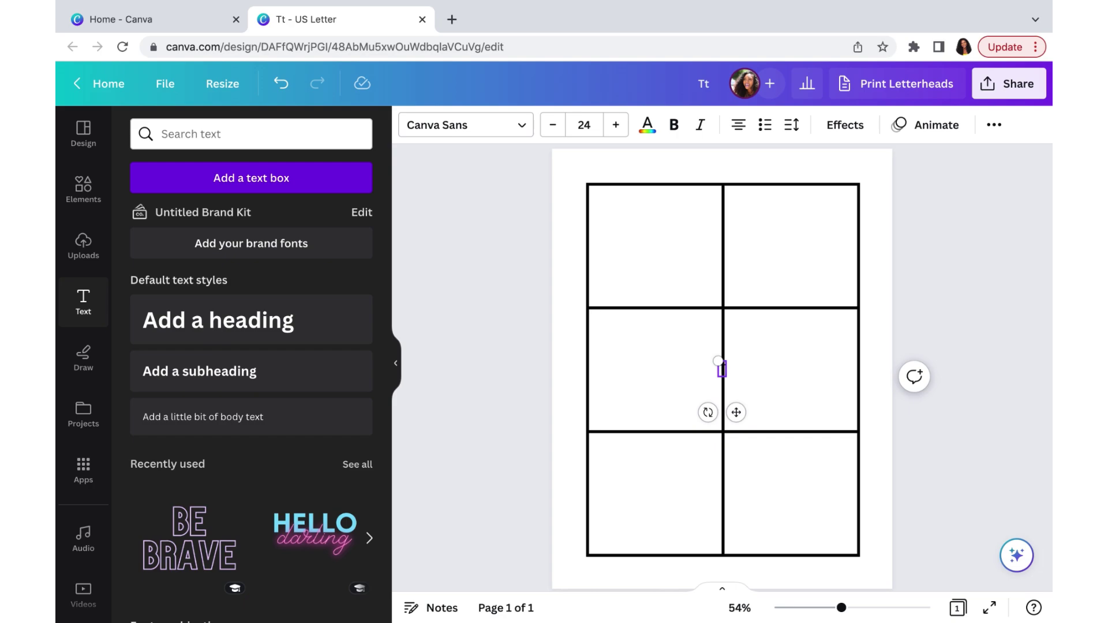
pyautogui.write('Tt')
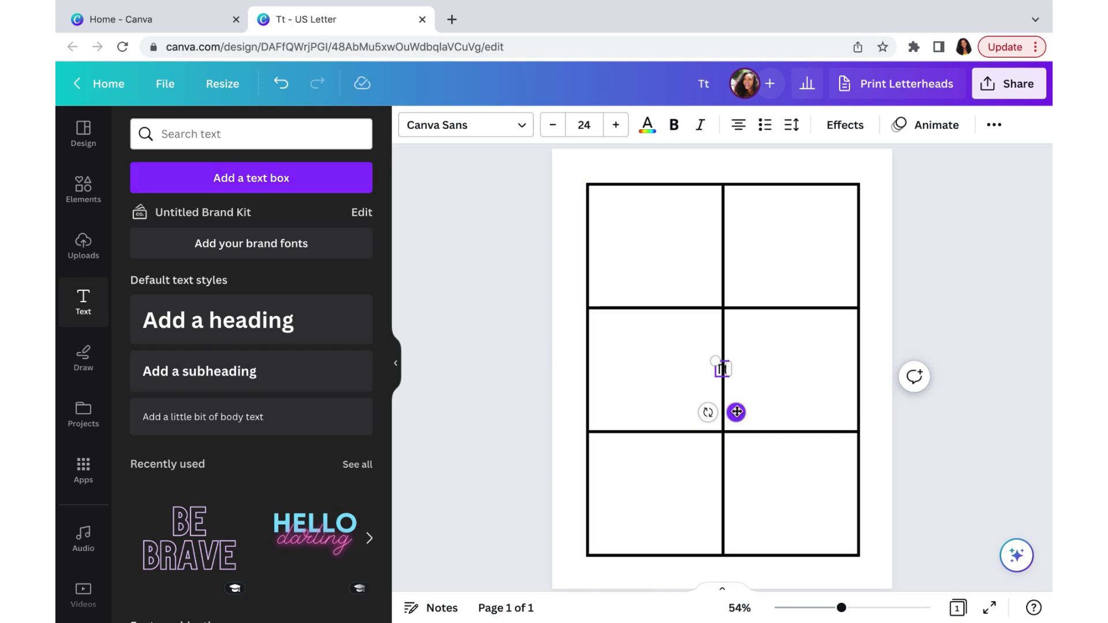
pyautogui.moveTo(736, 412); pyautogui.dragTo(796, 524)
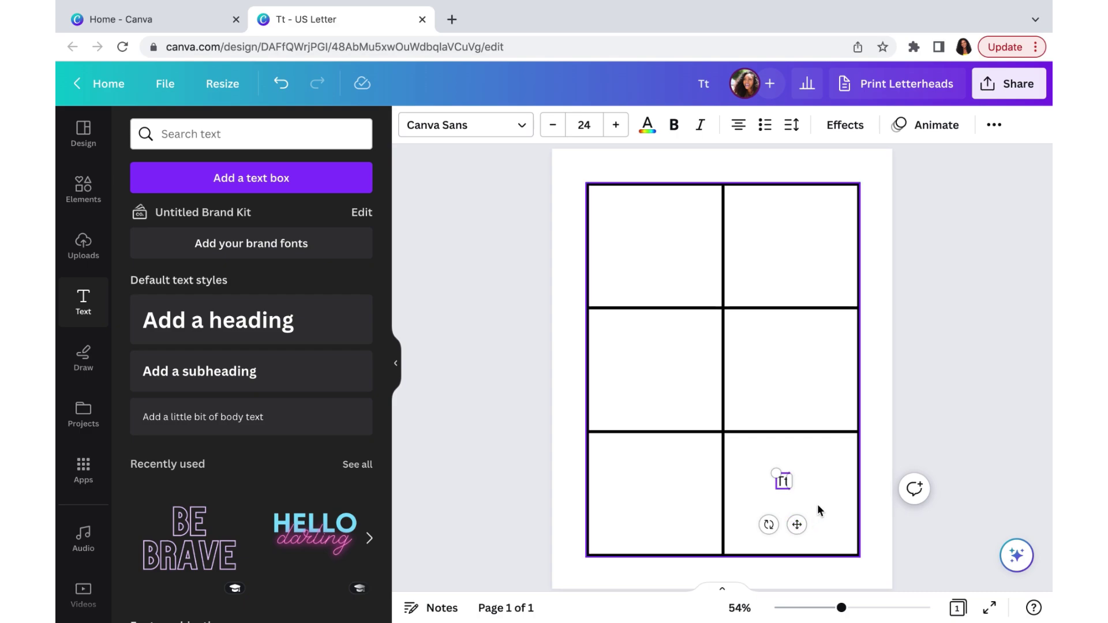
pyautogui.click(797, 489)
# Zoom to 200% to inspect the Tt text, then zoom back out to the whole table.
pyautogui.click(868, 609)
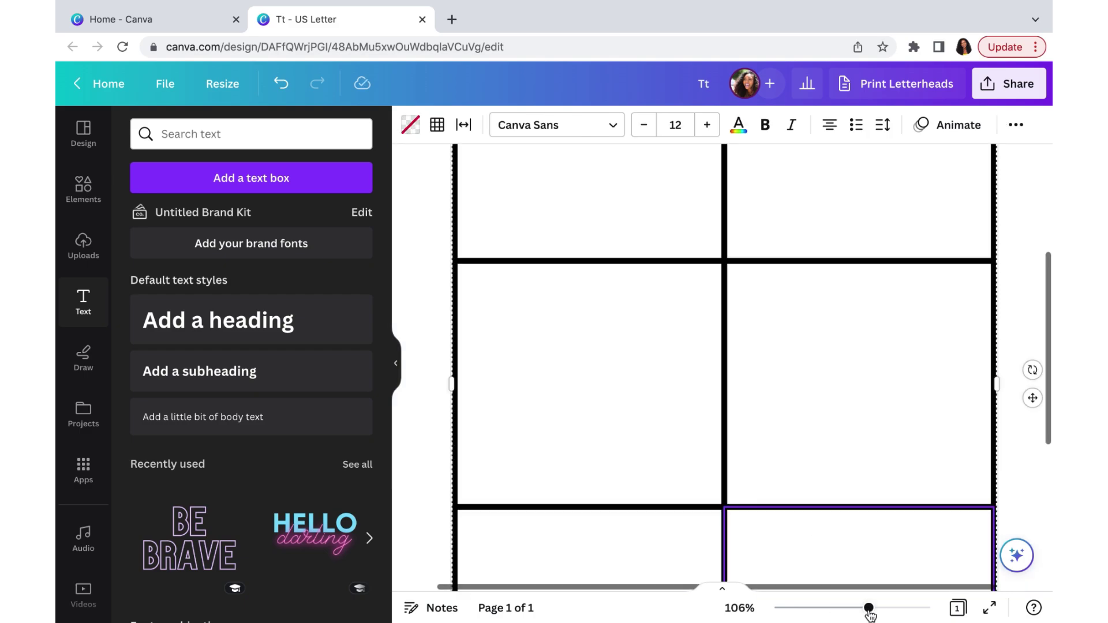
pyautogui.scroll(-2, 817, 452)
pyautogui.click(894, 608)
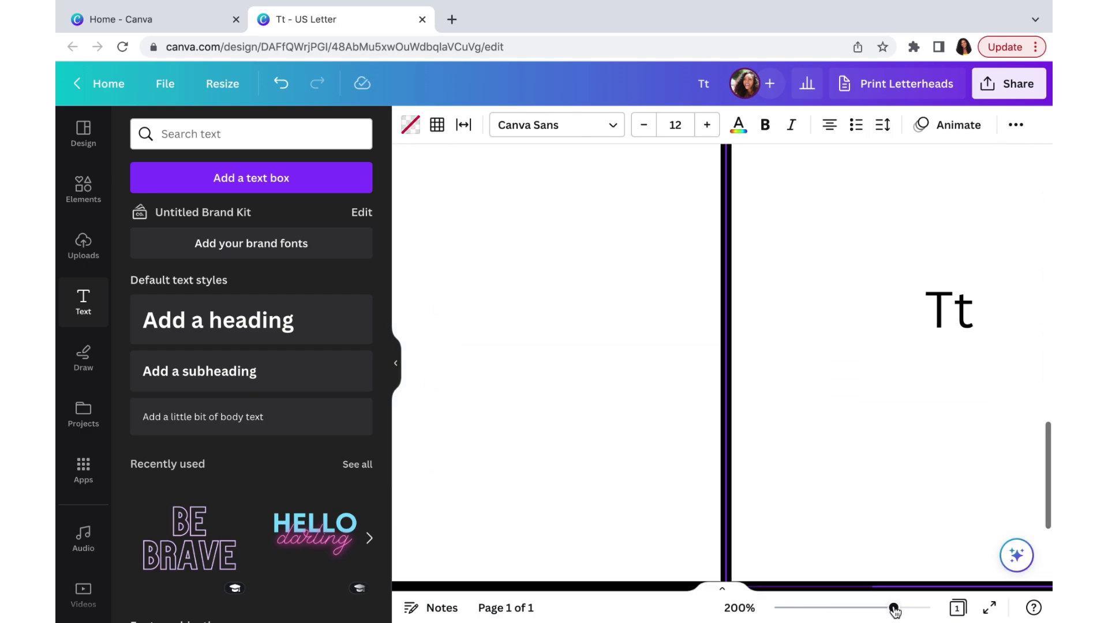
pyautogui.hscroll(4, 832, 324)
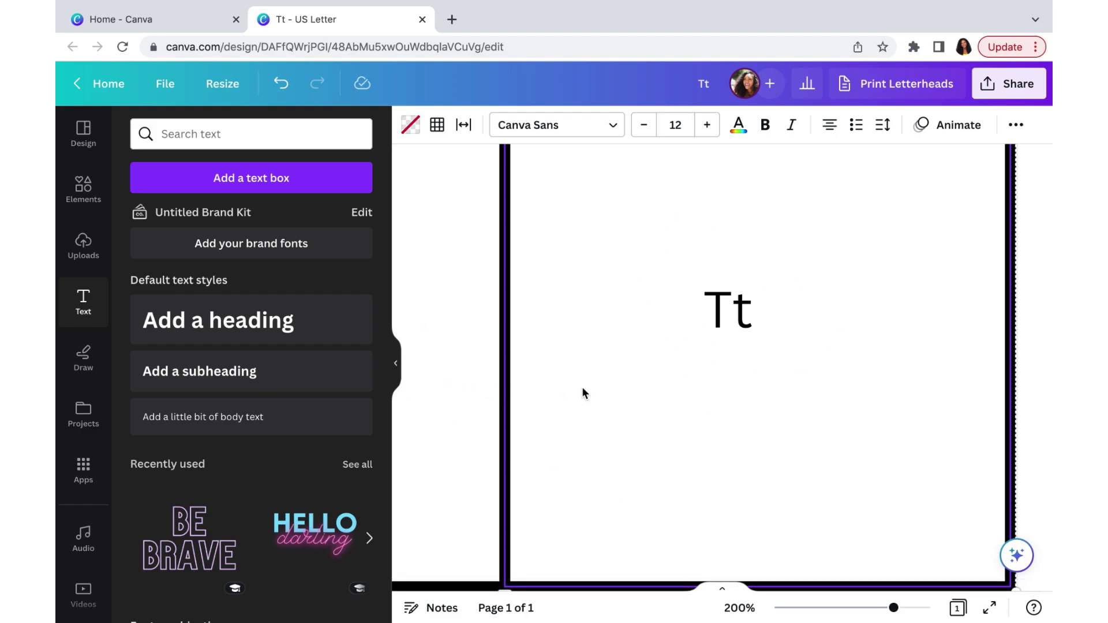
pyautogui.click(396, 374)
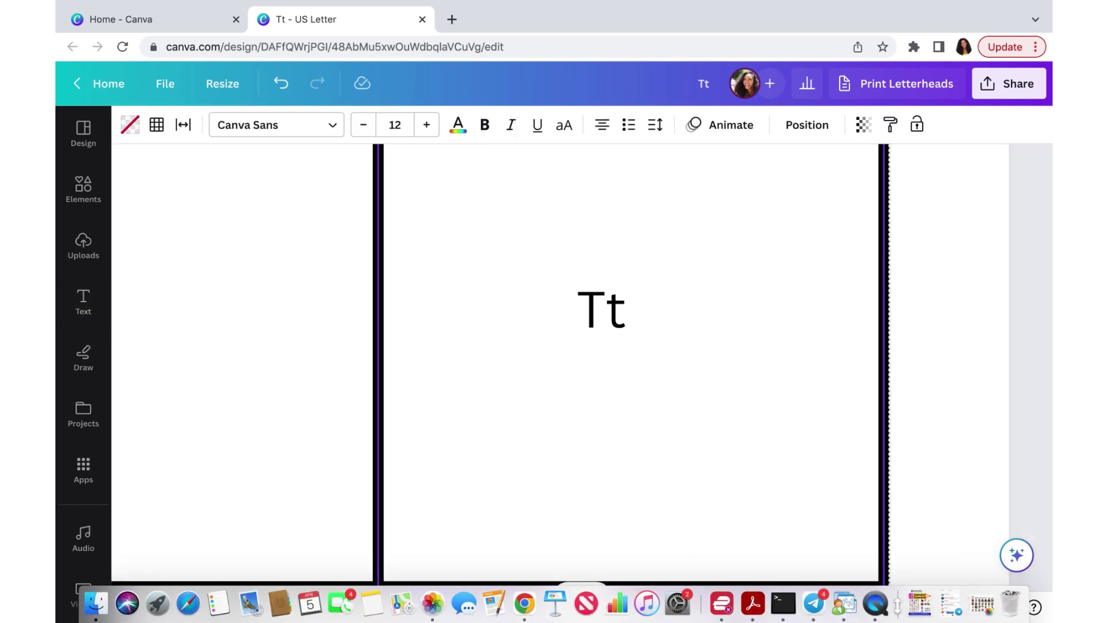
pyautogui.click(878, 609)
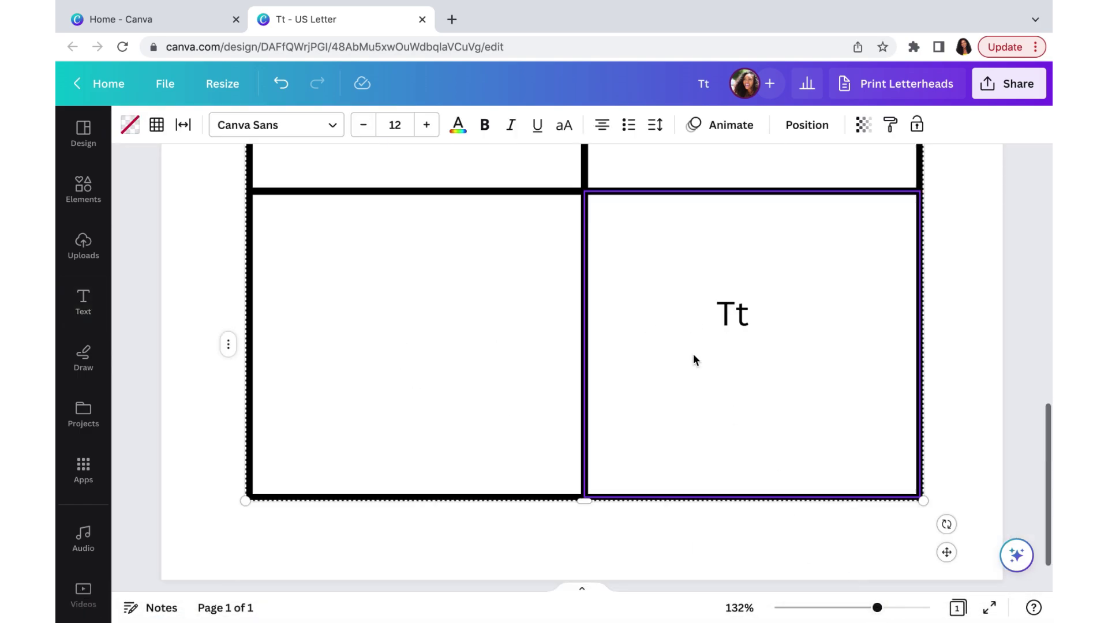
pyautogui.click(733, 316)
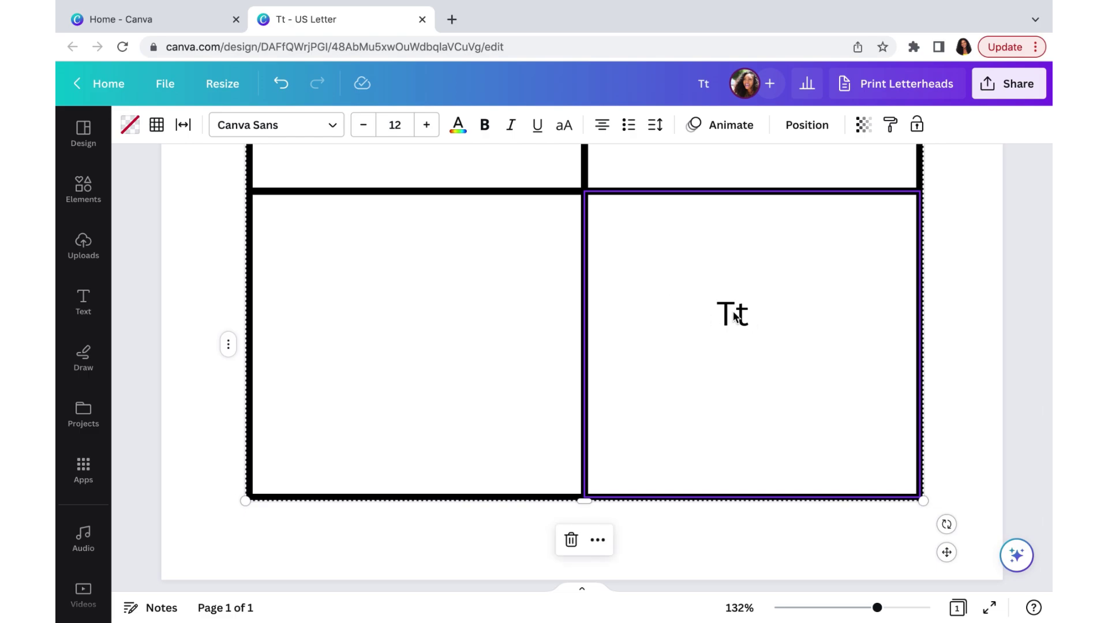
pyautogui.click(943, 323)
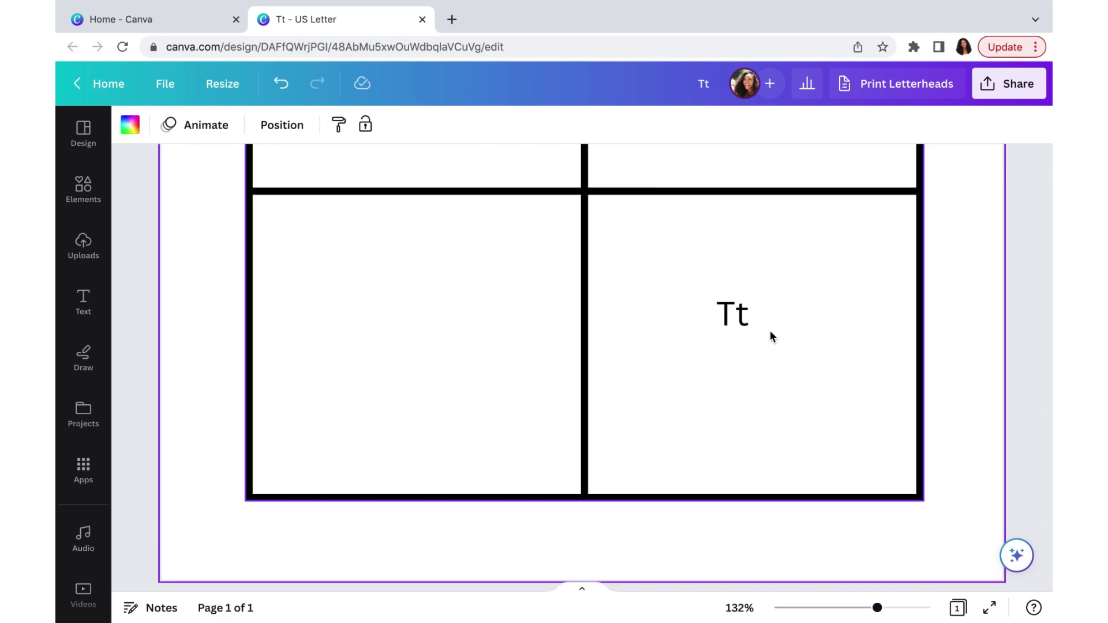
# Switch the Tt text to the KG Primary Penmanship font from Recently used.
pyautogui.click(732, 315)
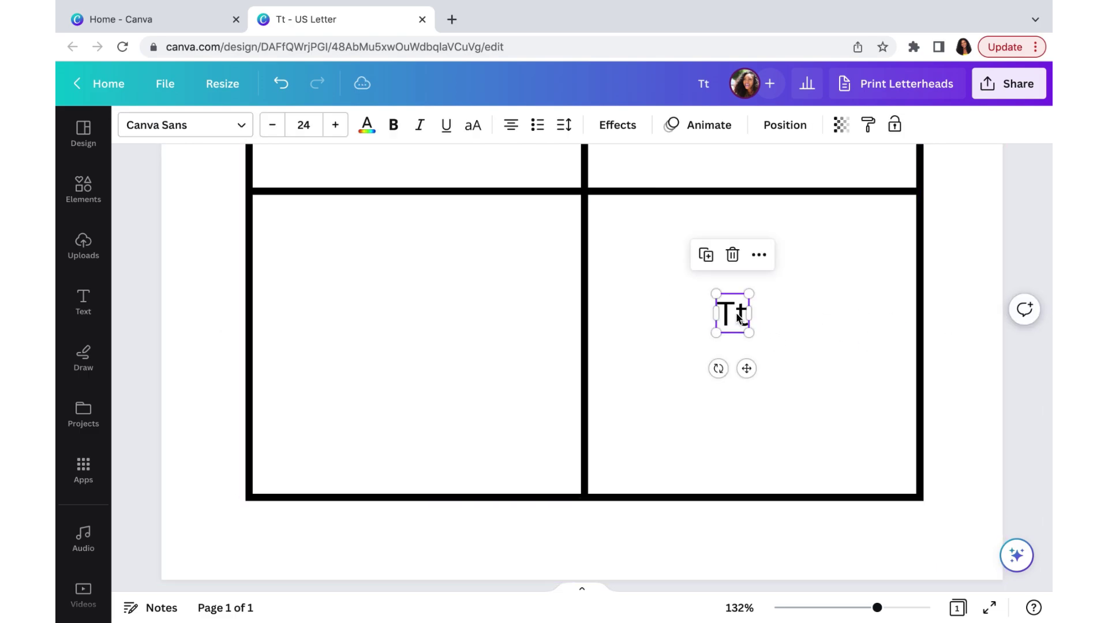
pyautogui.click(236, 130)
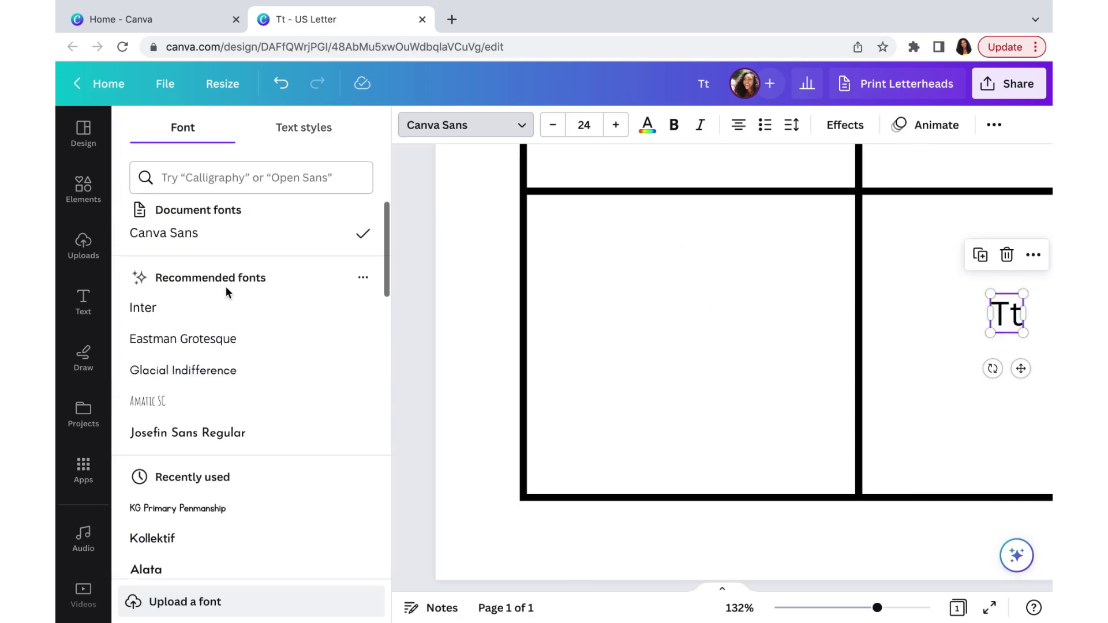
pyautogui.scroll(-3, 225, 291)
pyautogui.click(210, 401)
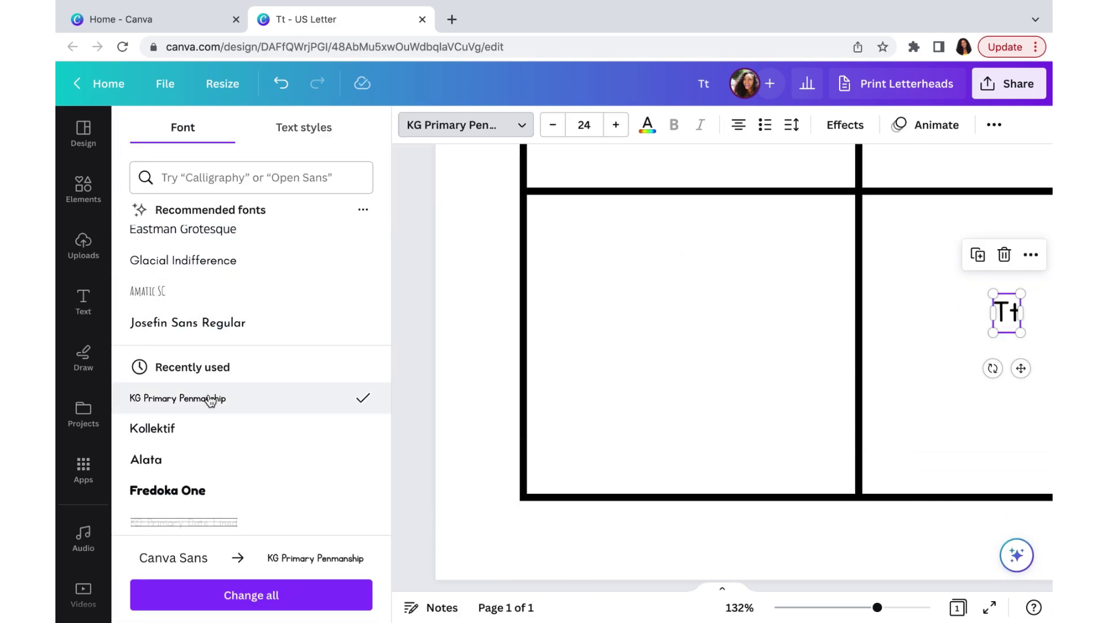
pyautogui.moveTo(911, 614)
pyautogui.moveTo(876, 607); pyautogui.dragTo(857, 607)
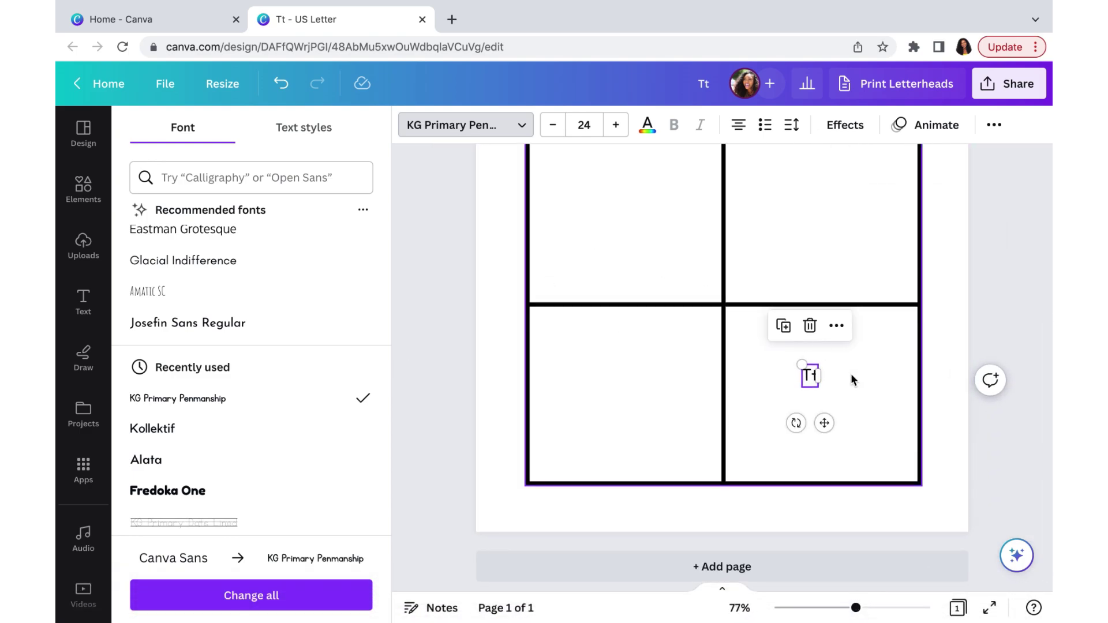
pyautogui.click(811, 382)
pyautogui.click(810, 375)
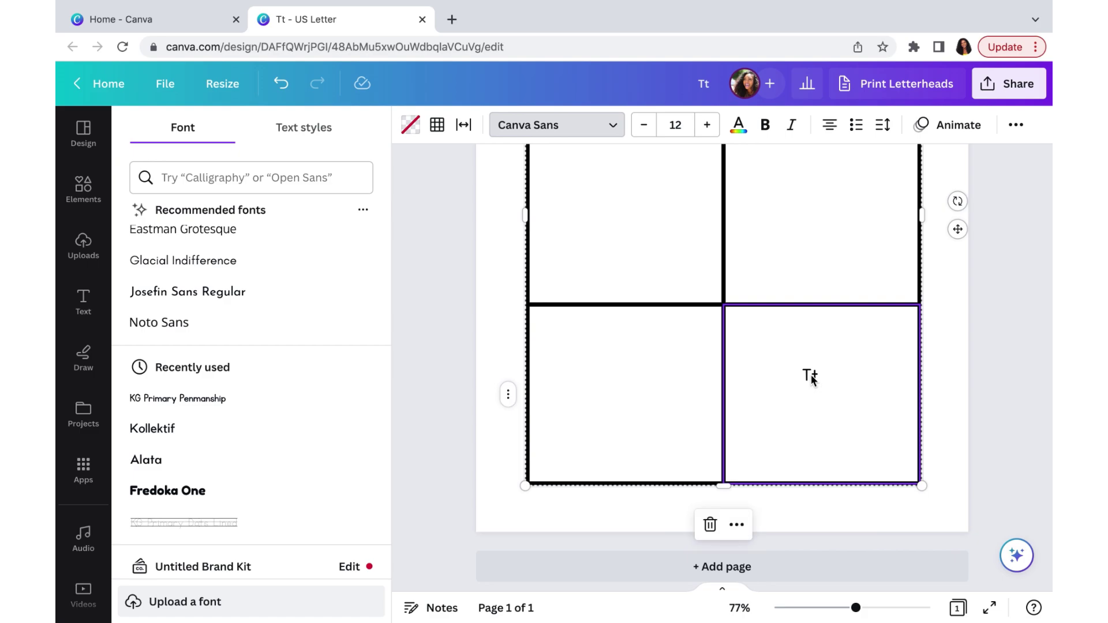
pyautogui.click(946, 374)
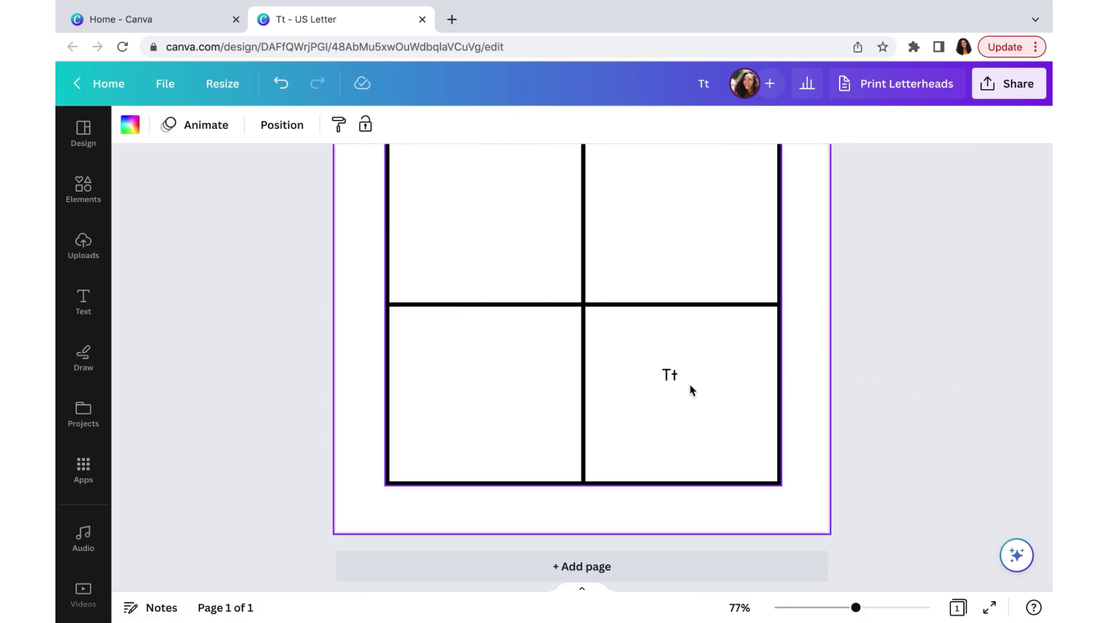
# Set Tt to font size 100, then drag it up to about 238 to fill the bottom-right cell.
pyautogui.click(674, 378)
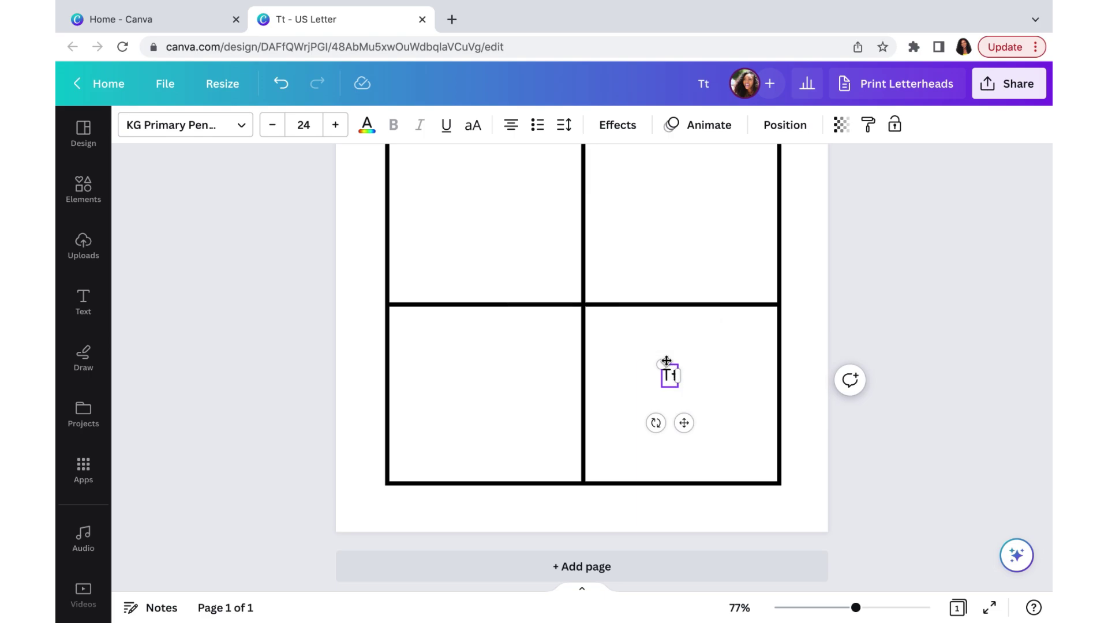
pyautogui.click(318, 124)
pyautogui.write('100')
pyautogui.press('Return')
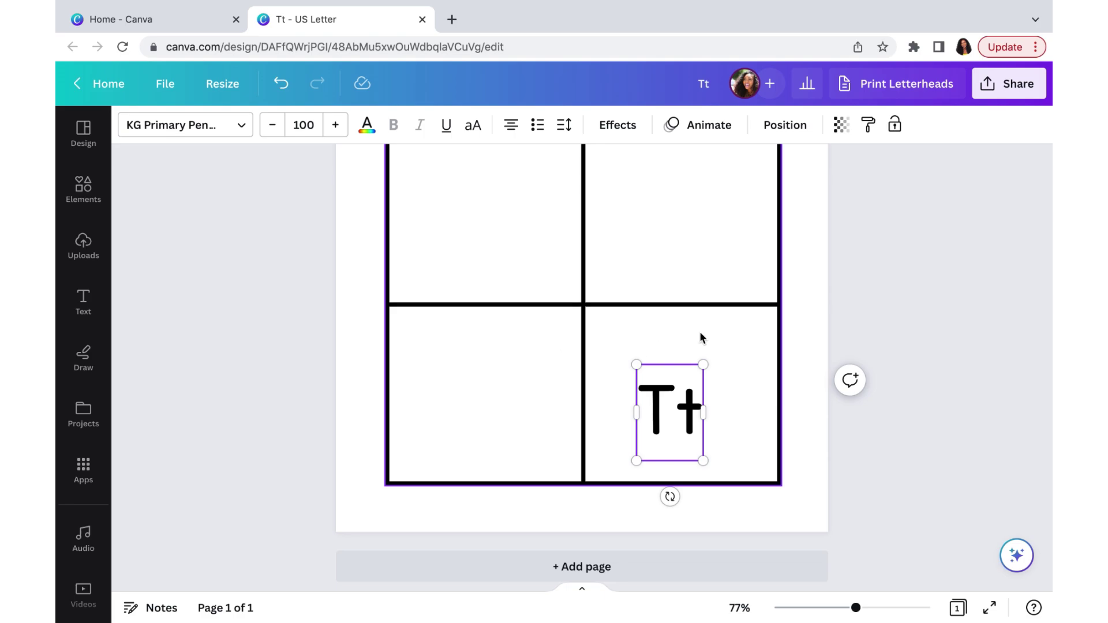
pyautogui.moveTo(702, 365); pyautogui.dragTo(751, 293)
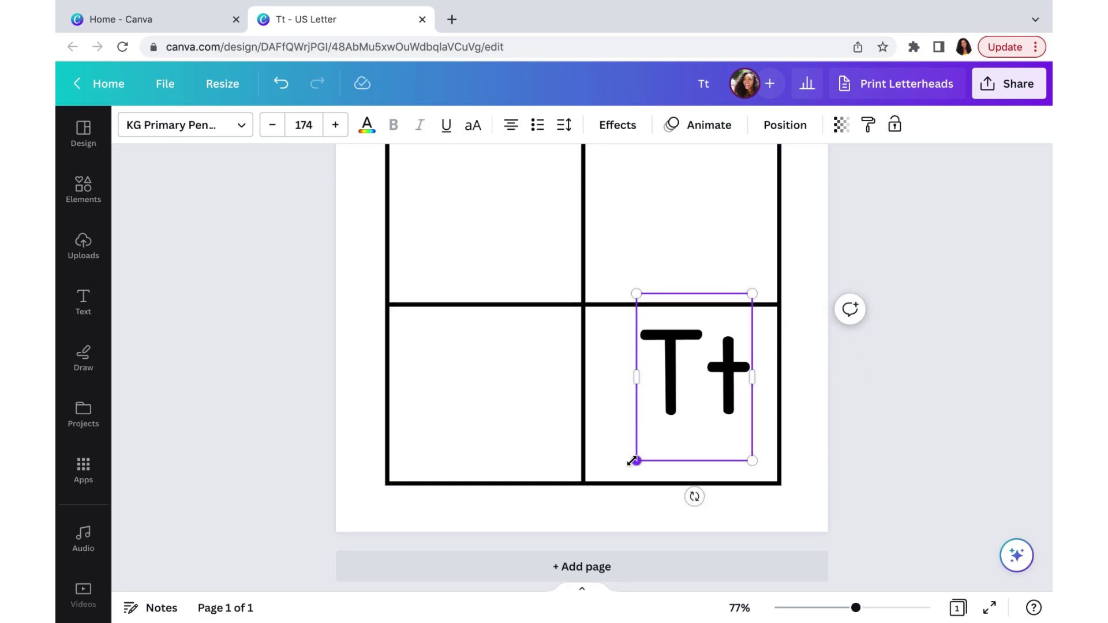
pyautogui.moveTo(631, 462); pyautogui.dragTo(592, 521)
pyautogui.click(680, 377)
pyautogui.click(856, 412)
pyautogui.click(656, 362)
pyautogui.moveTo(653, 357); pyautogui.dragTo(661, 348)
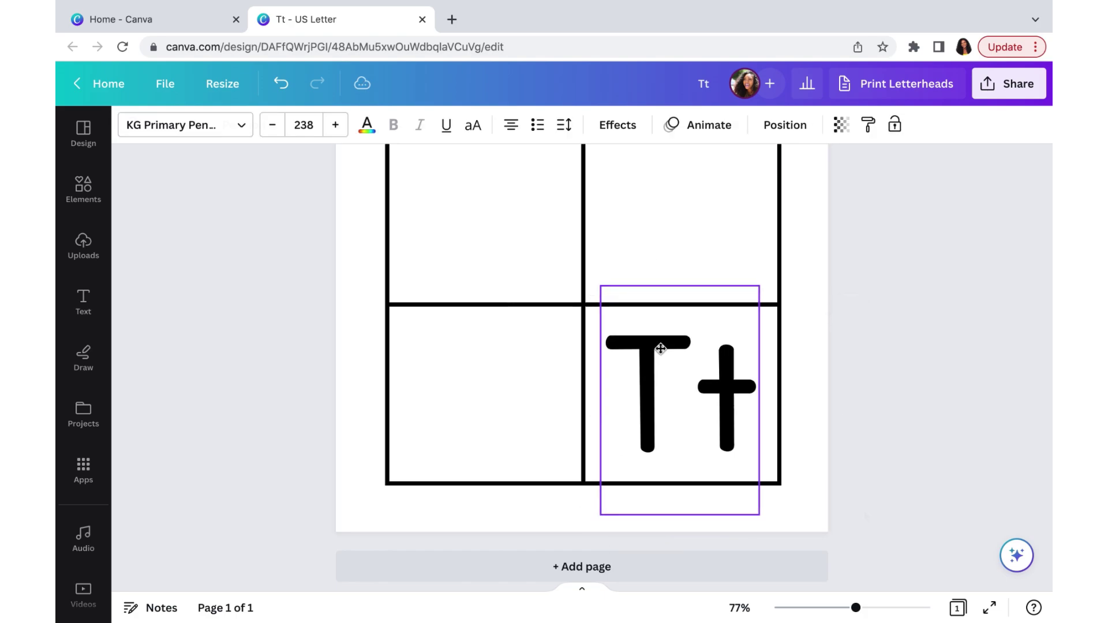
pyautogui.click(863, 510)
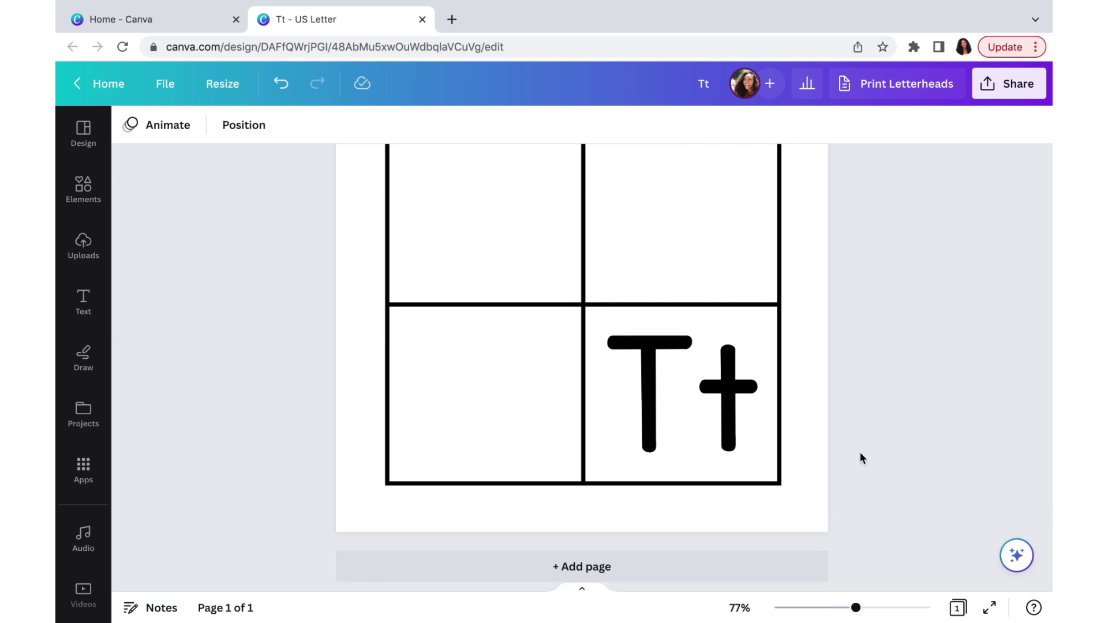
# Rerun the 'table' search in Elements and scroll through its Photos results.
pyautogui.scroll(2, 859, 452)
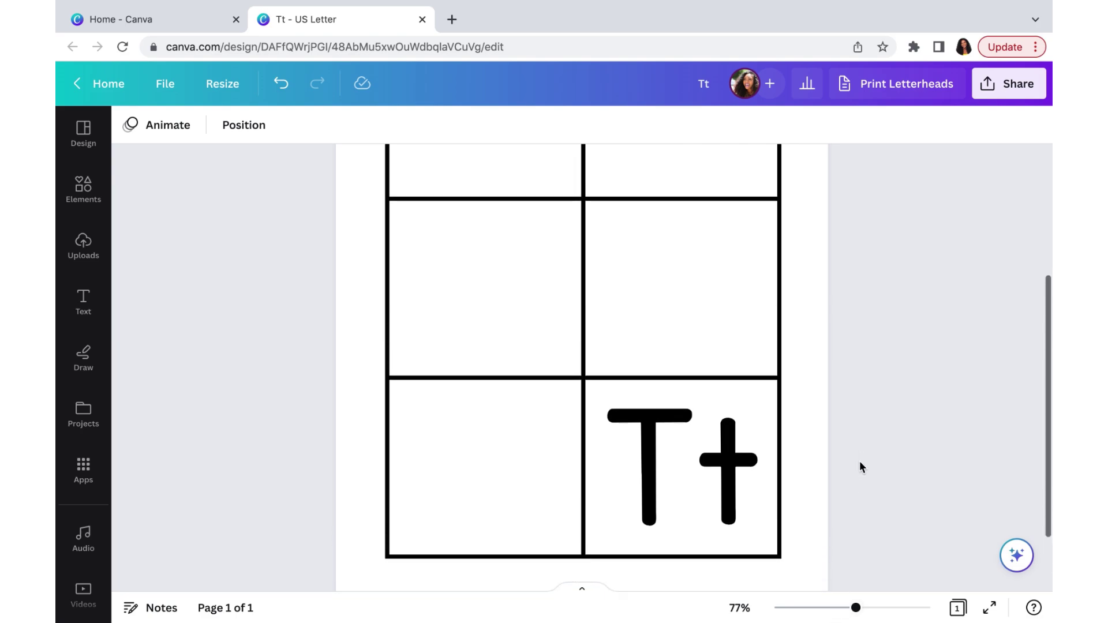
pyautogui.moveTo(855, 609); pyautogui.dragTo(848, 610)
pyautogui.scroll(2, 801, 460)
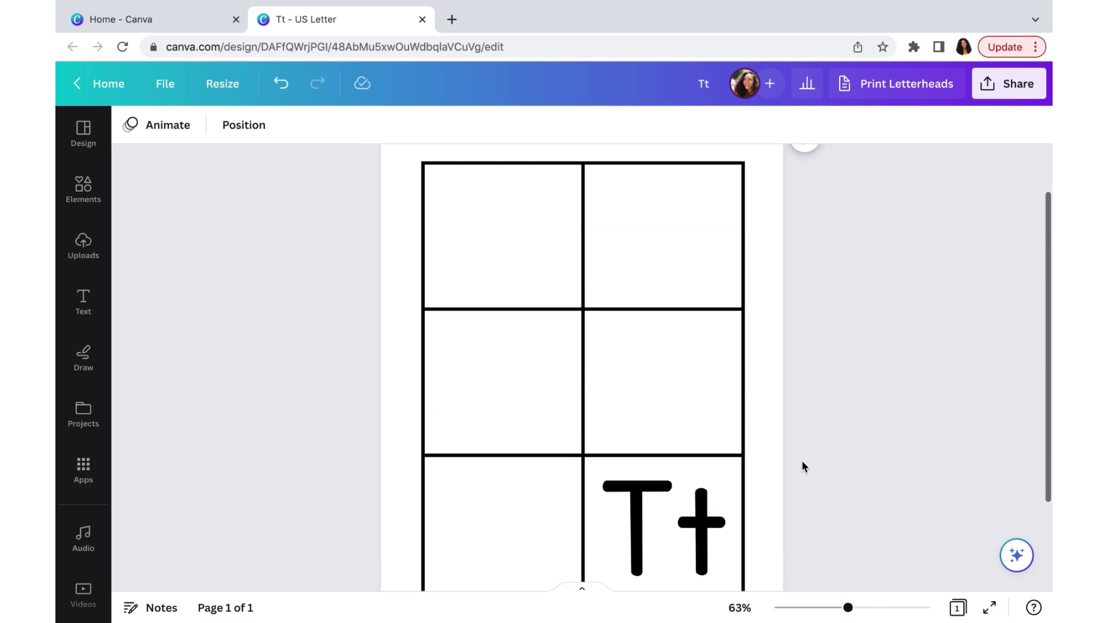
pyautogui.click(83, 188)
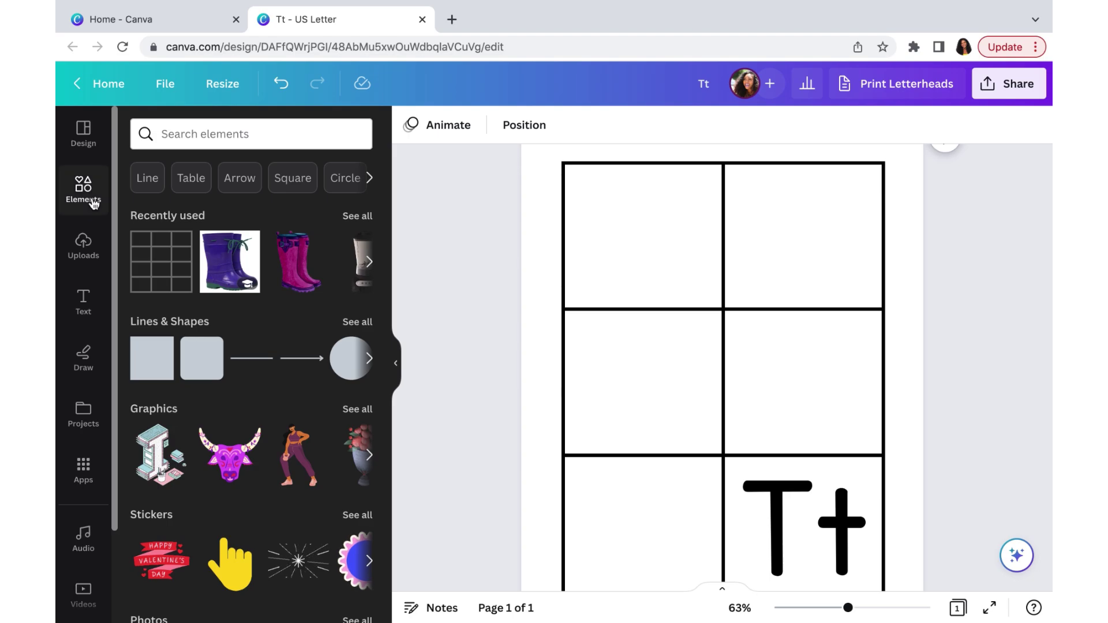
pyautogui.click(198, 138)
pyautogui.click(164, 206)
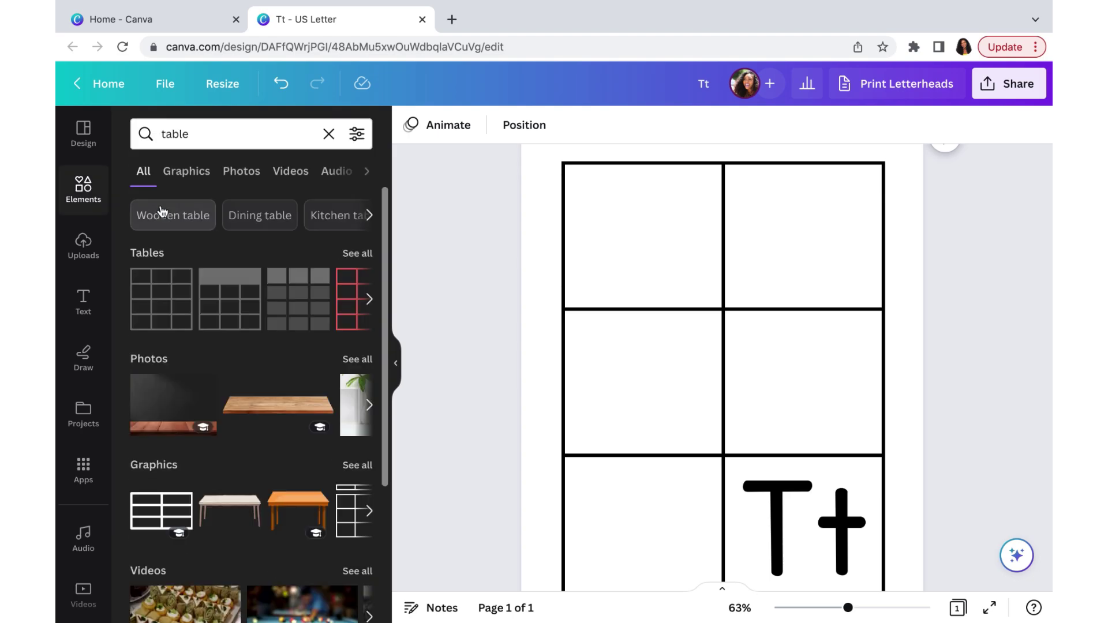
pyautogui.click(237, 179)
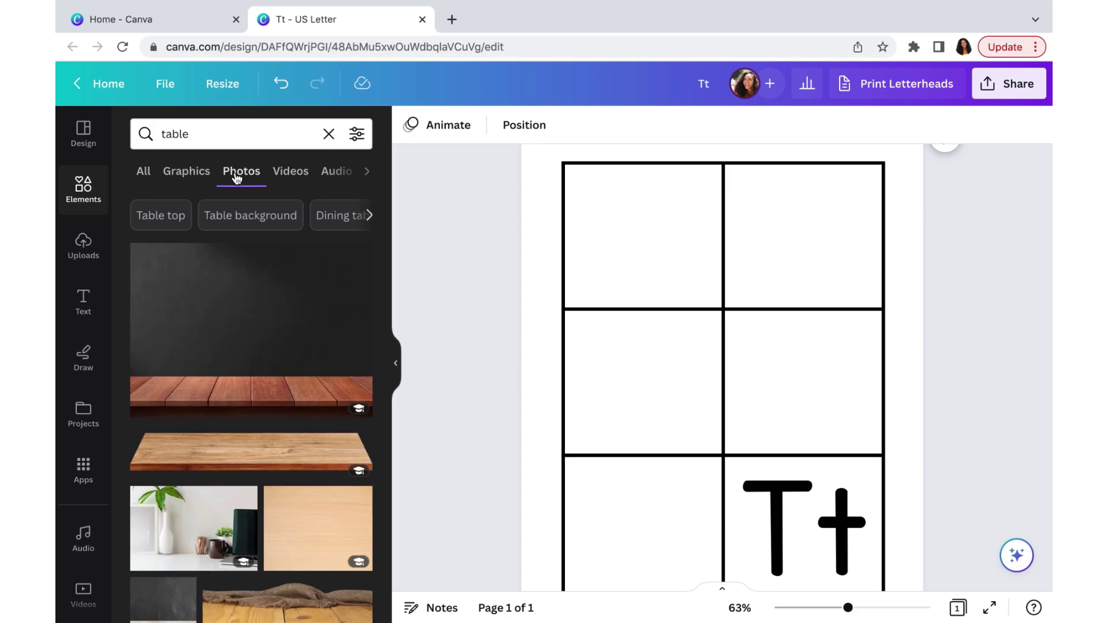
pyautogui.scroll(-10, 222, 346)
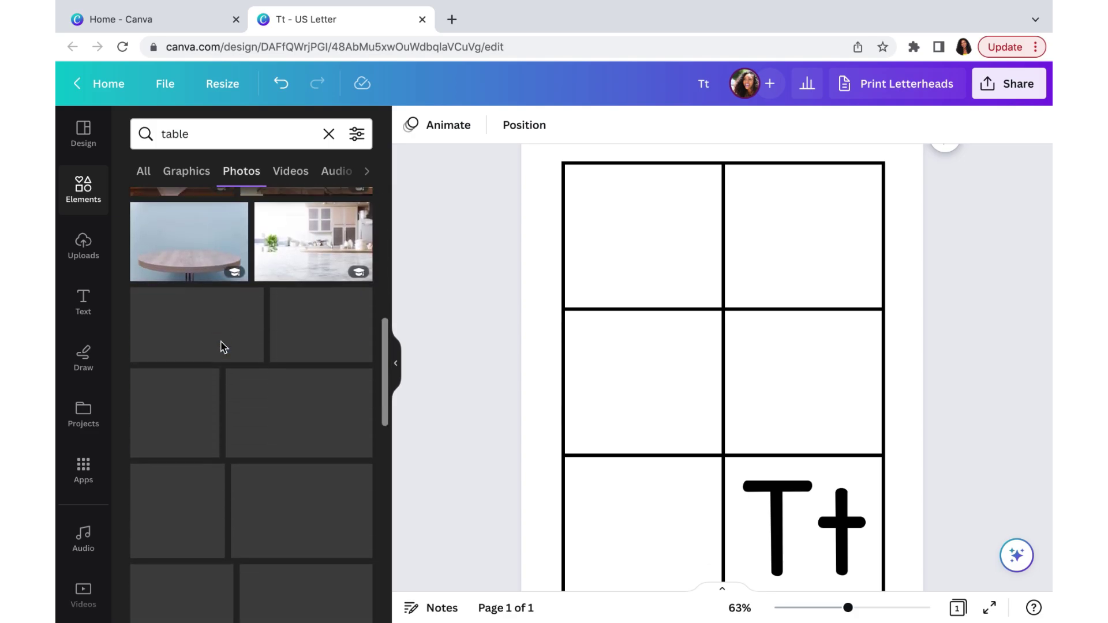
pyautogui.scroll(-10, 222, 346)
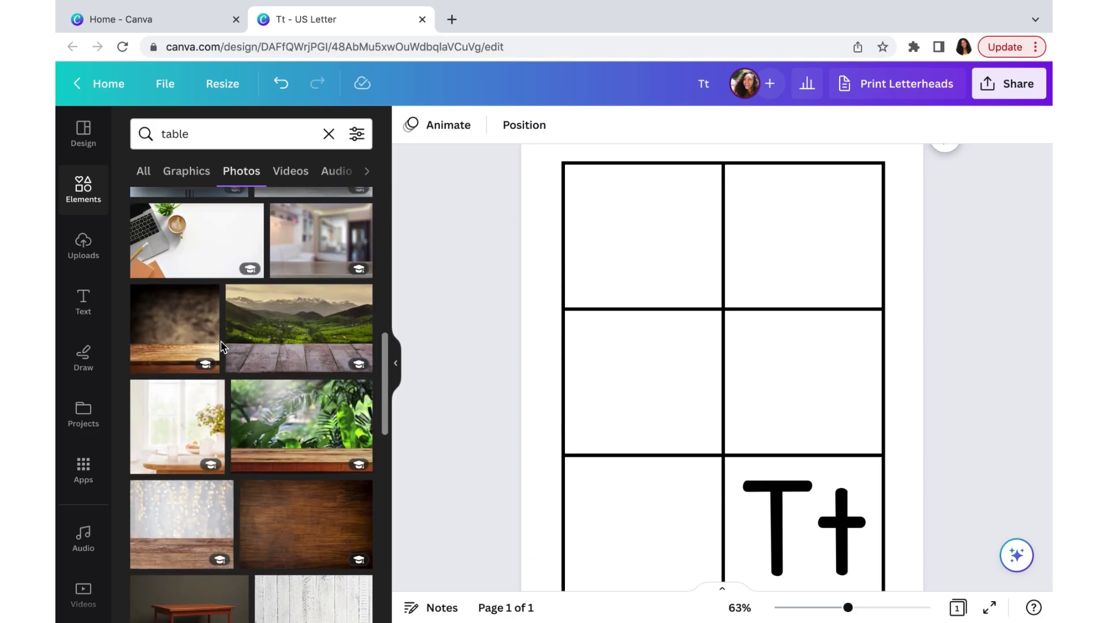
pyautogui.scroll(-3, 222, 346)
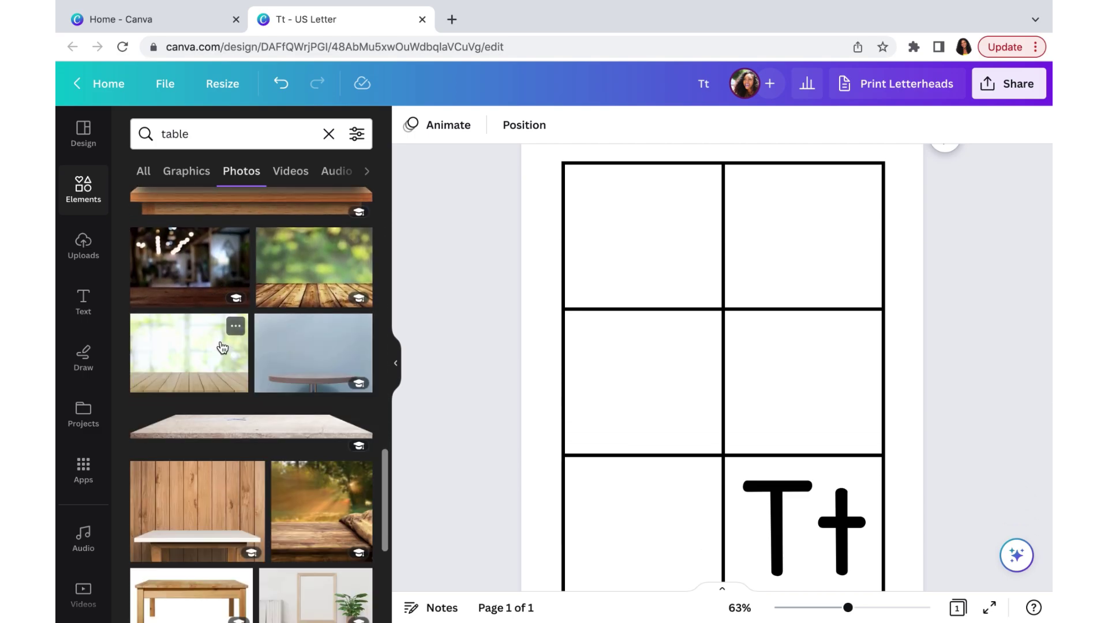
pyautogui.scroll(-2, 207, 294)
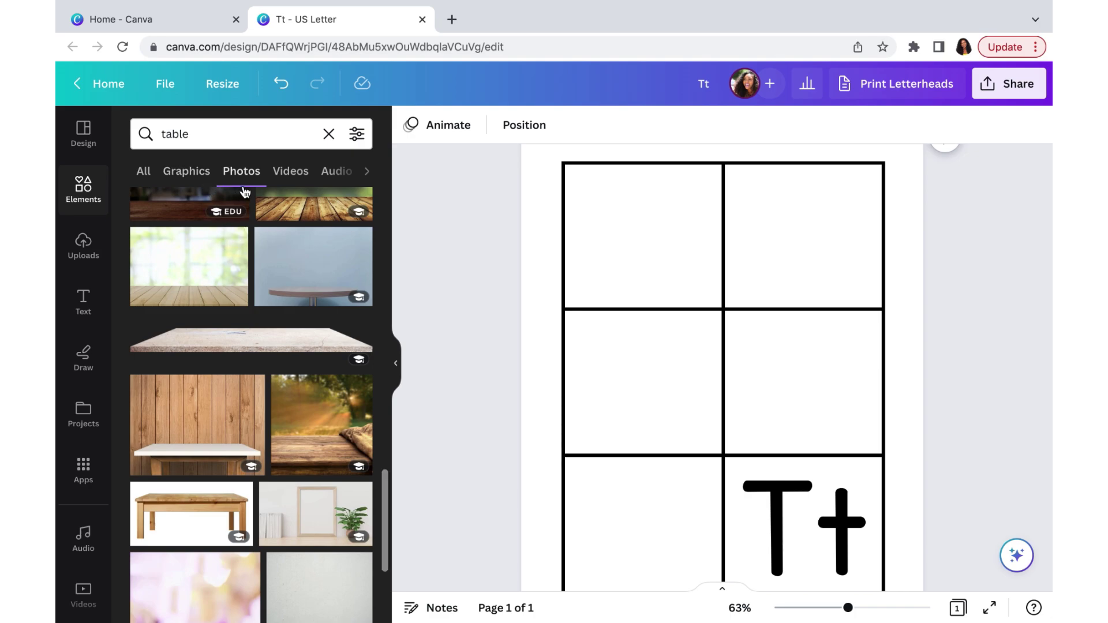
# Glance at the table Graphics results, then go back to browsing table photos.
pyautogui.click(187, 173)
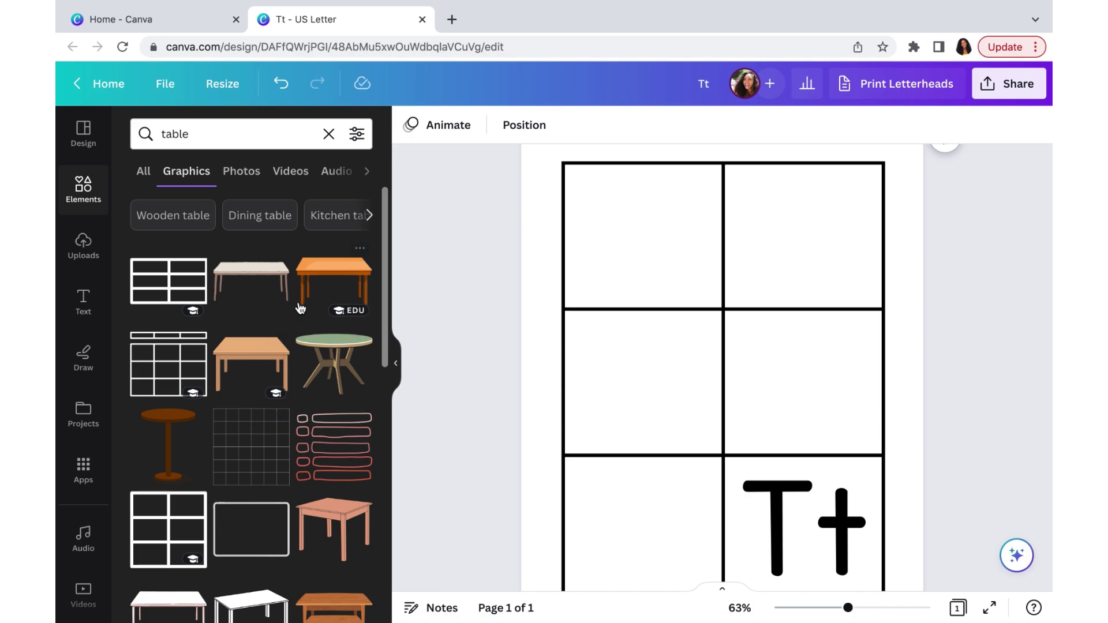
pyautogui.scroll(-3, 277, 462)
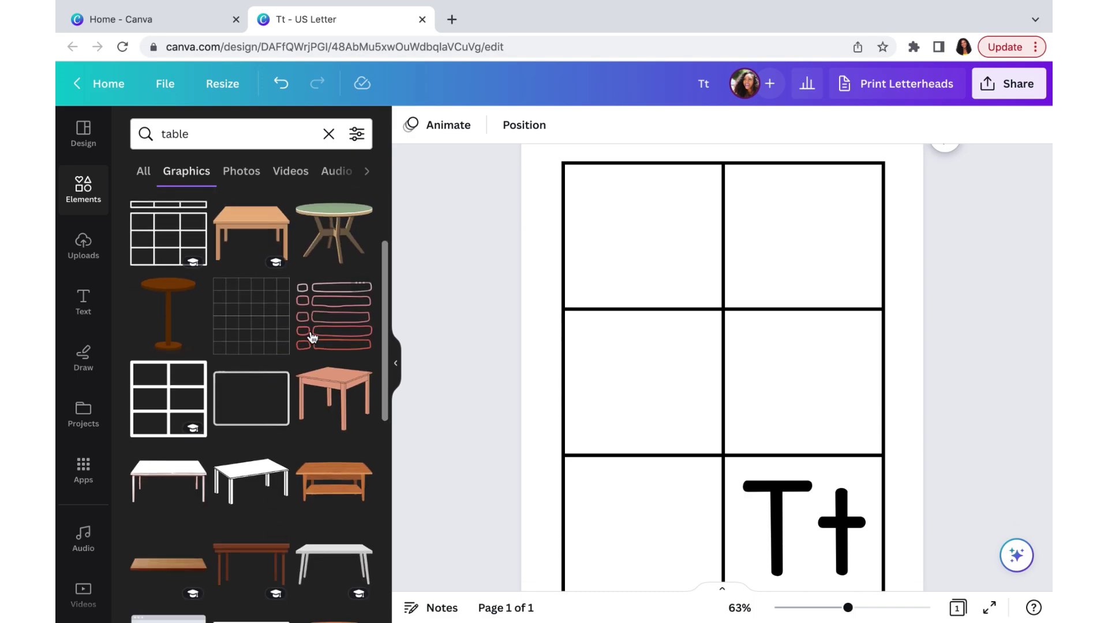
pyautogui.click(245, 172)
pyautogui.scroll(-10, 239, 445)
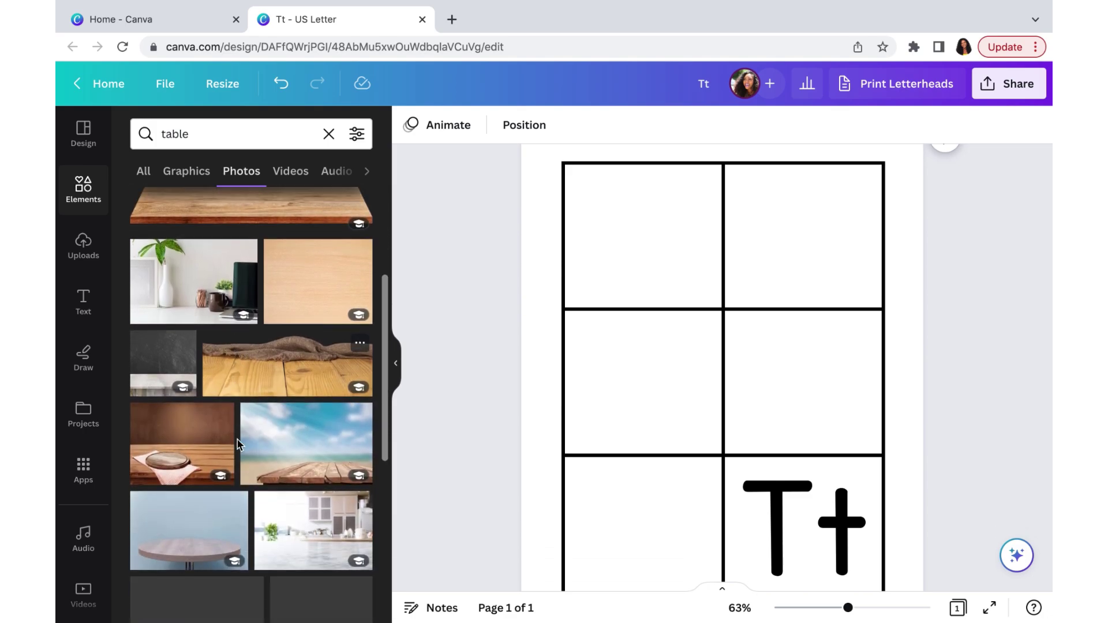
pyautogui.scroll(-7, 239, 444)
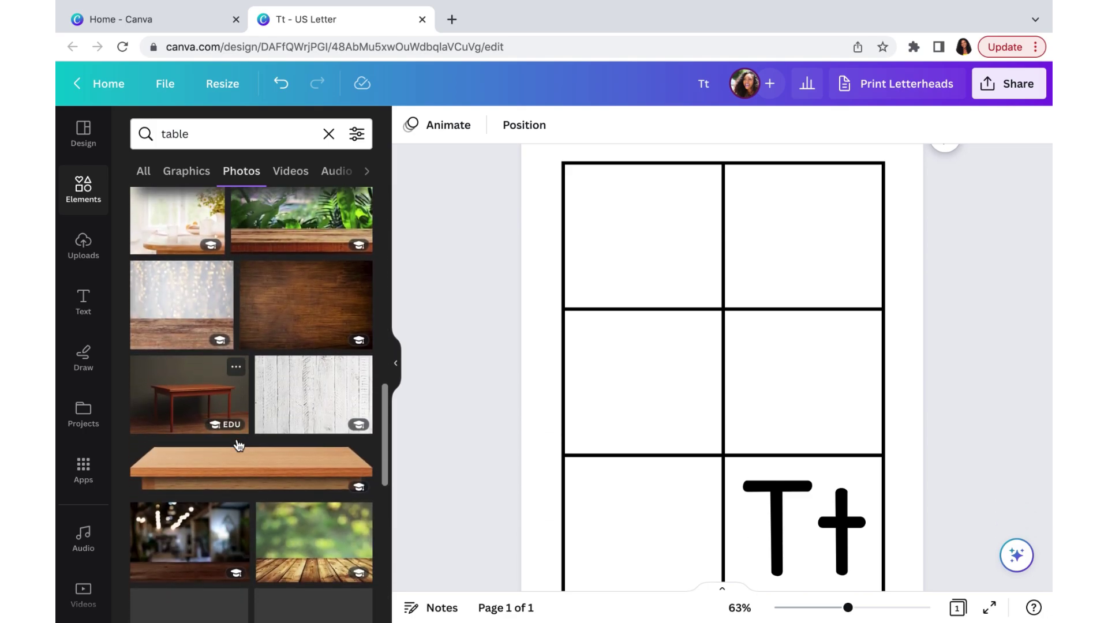
pyautogui.scroll(-2, 239, 445)
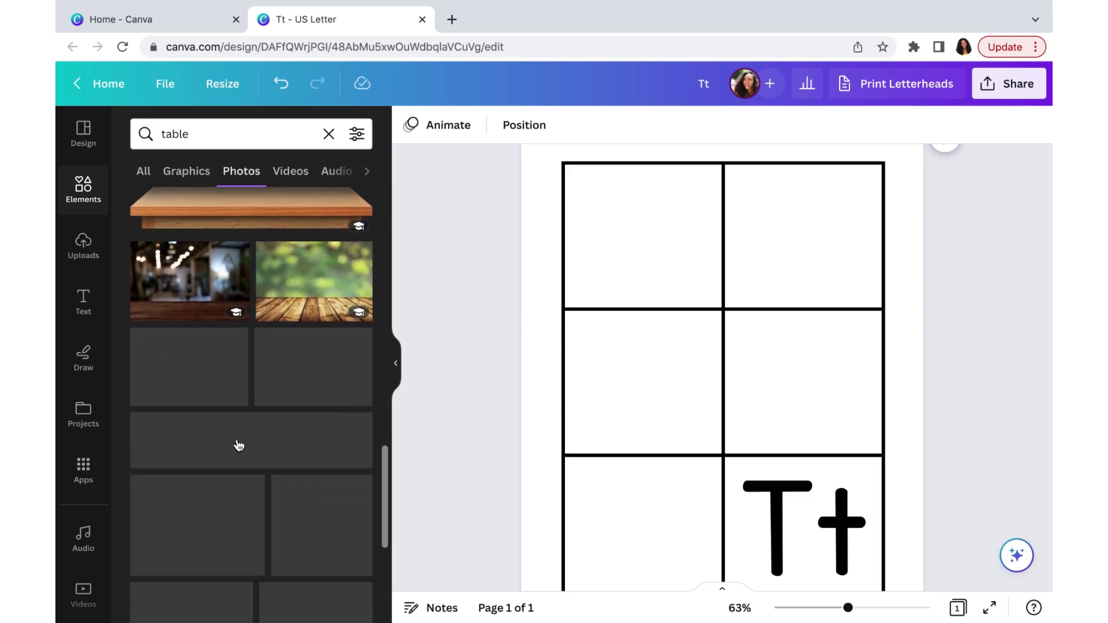
pyautogui.scroll(-2, 239, 445)
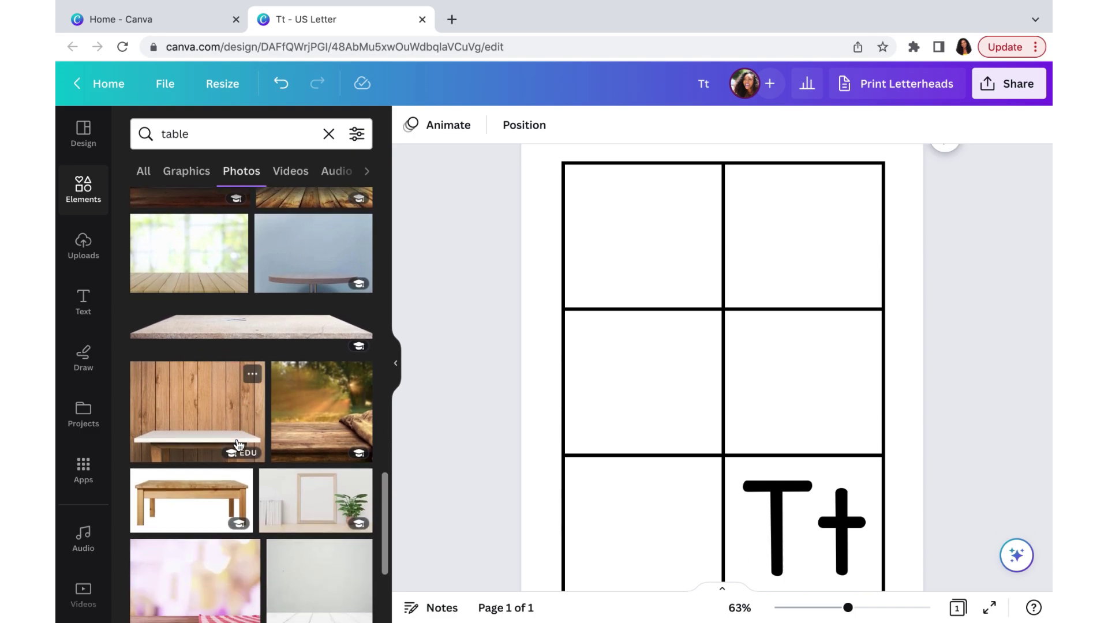
# Add the wooden table photo and shrink it to fit inside the top-left cell.
pyautogui.click(221, 505)
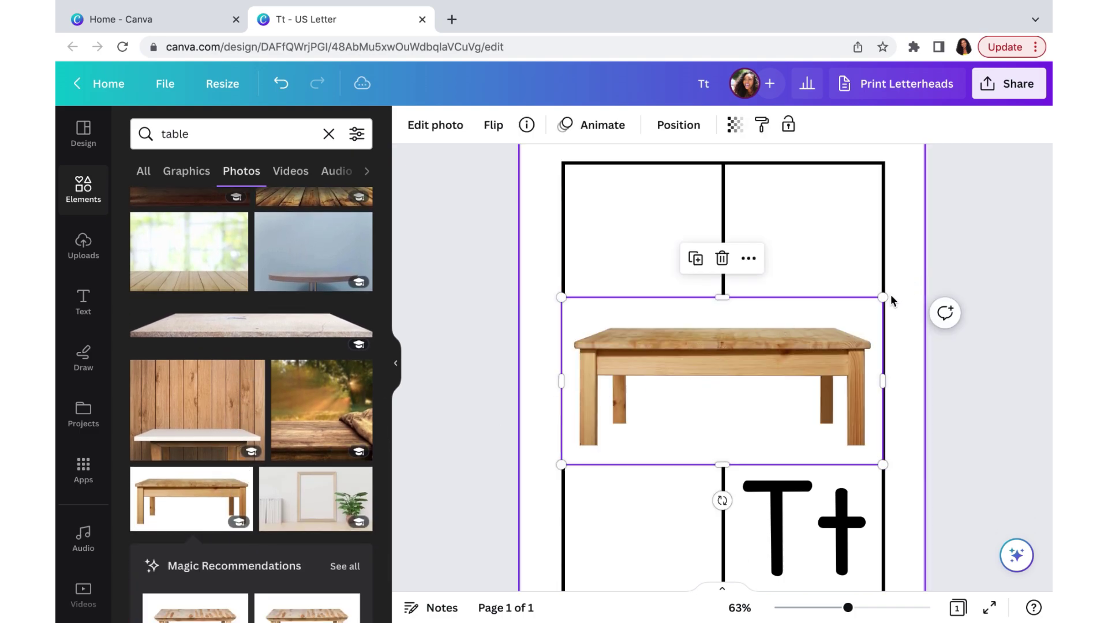
pyautogui.moveTo(883, 297); pyautogui.dragTo(709, 239)
pyautogui.moveTo(739, 203); pyautogui.dragTo(715, 216)
pyautogui.moveTo(674, 255); pyautogui.dragTo(671, 236)
# Search Photos for 'turtle' and add the white-background turtle photo to the page.
pyautogui.click(840, 274)
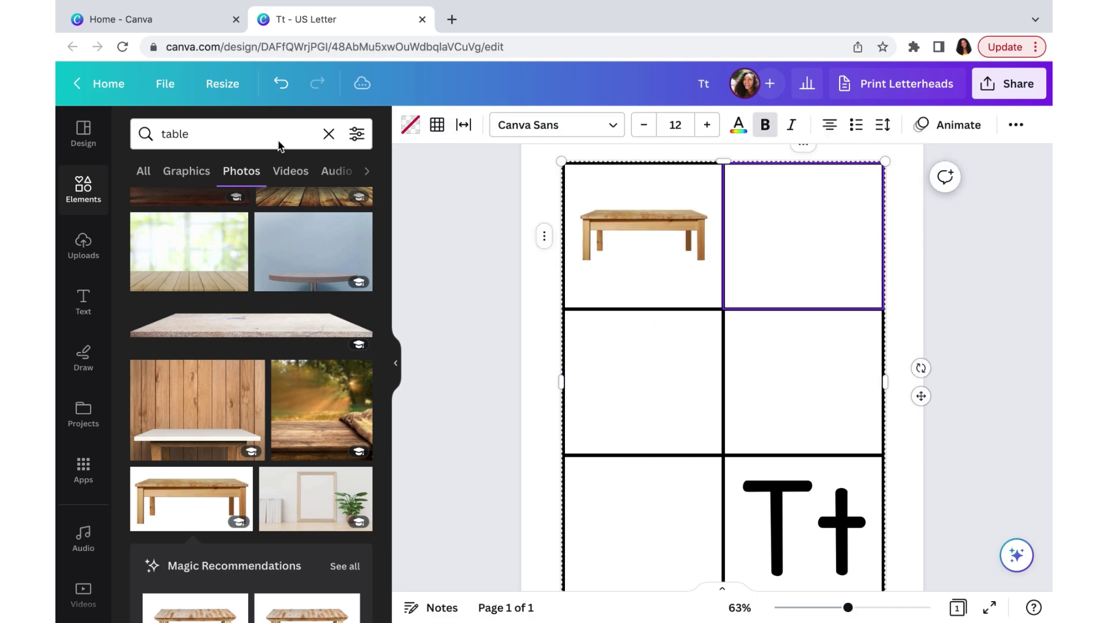
pyautogui.click(329, 134)
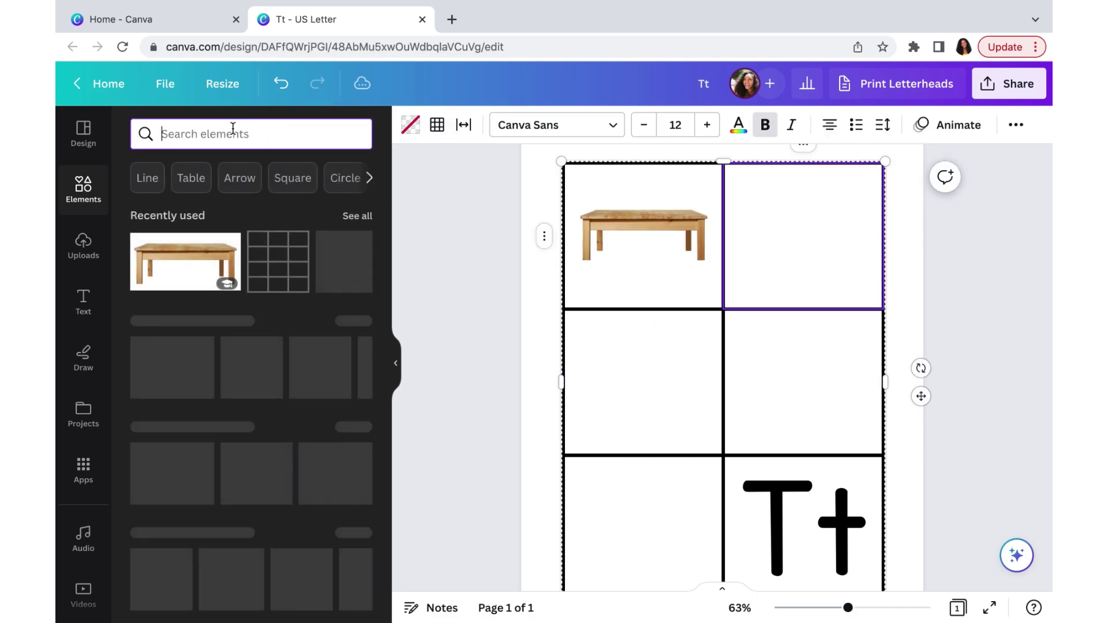
pyautogui.write('turtle')
pyautogui.press('Return')
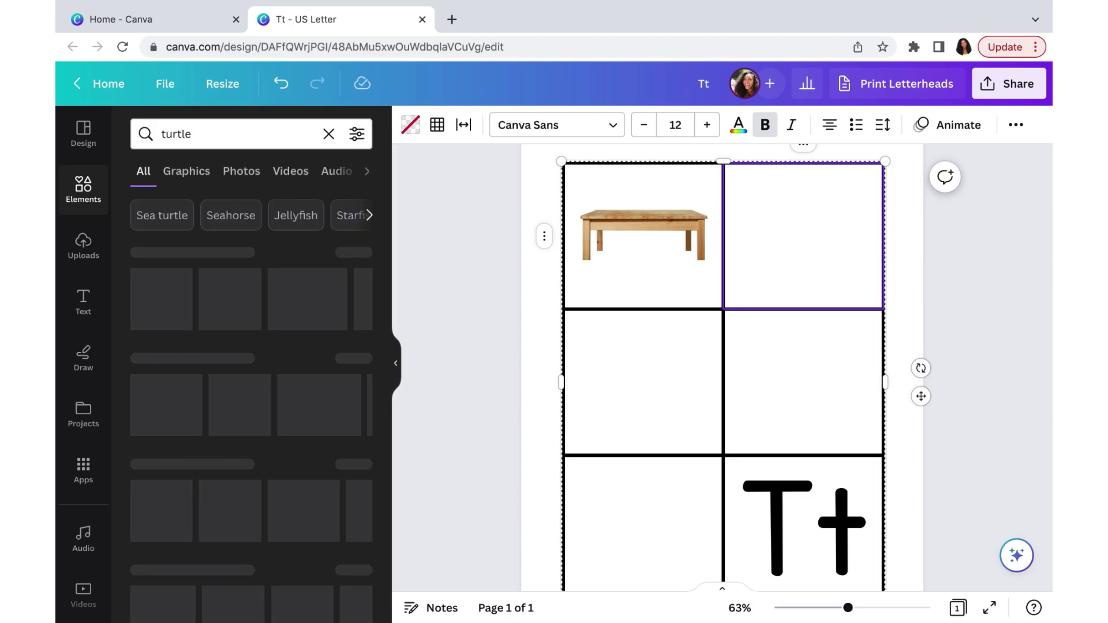
pyautogui.click(240, 171)
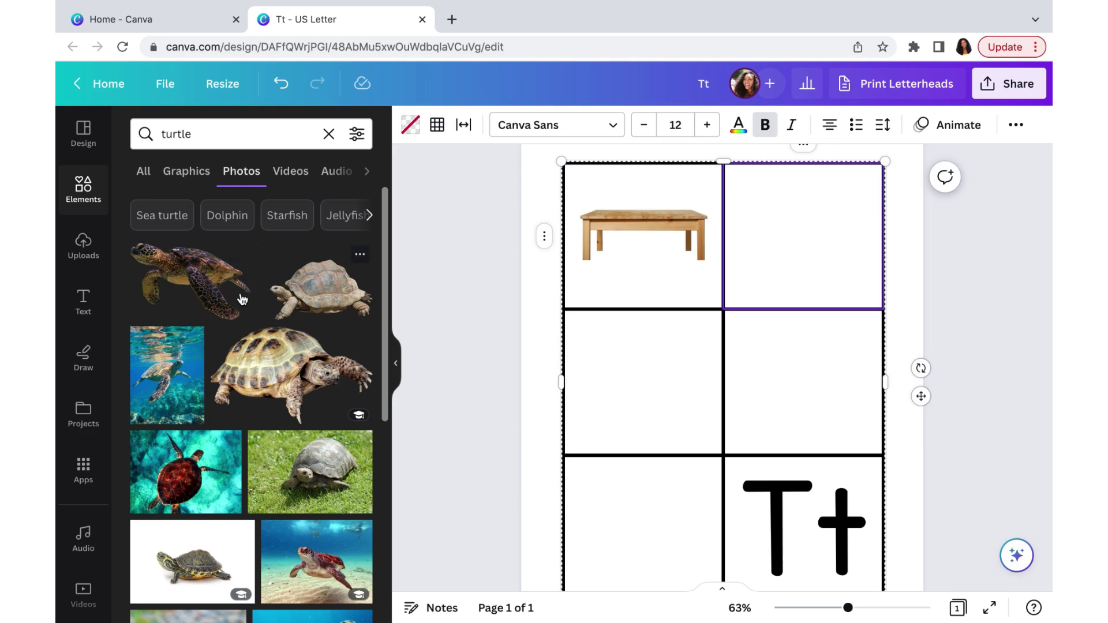
pyautogui.scroll(-2, 293, 517)
pyautogui.click(208, 470)
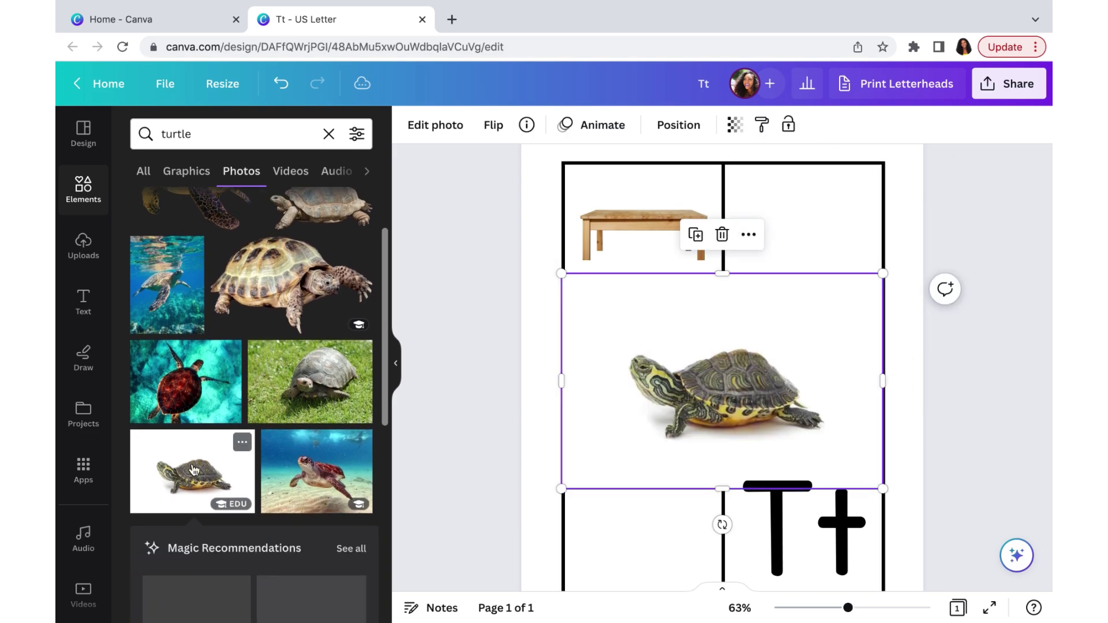
# Shrink the turtle photo and crop its sides, top and bottom to fit the top-right cell.
pyautogui.moveTo(559, 274); pyautogui.dragTo(661, 340)
pyautogui.moveTo(660, 413); pyautogui.dragTo(700, 416)
pyautogui.moveTo(881, 417); pyautogui.dragTo(850, 416)
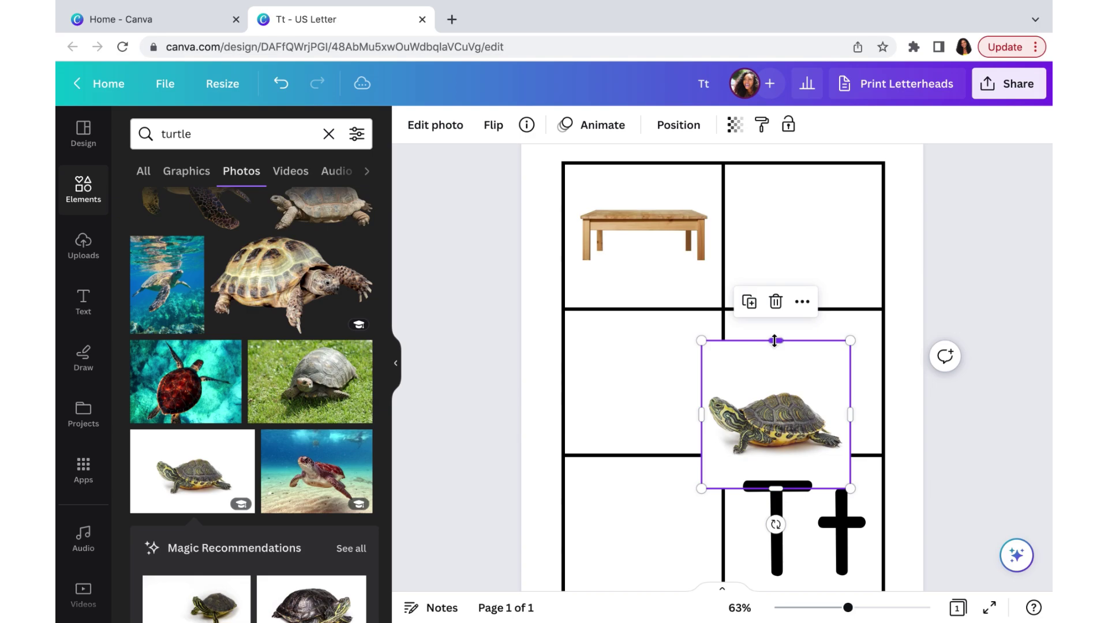
pyautogui.moveTo(774, 341); pyautogui.dragTo(774, 380)
pyautogui.moveTo(775, 488); pyautogui.dragTo(814, 250)
pyautogui.click(314, 134)
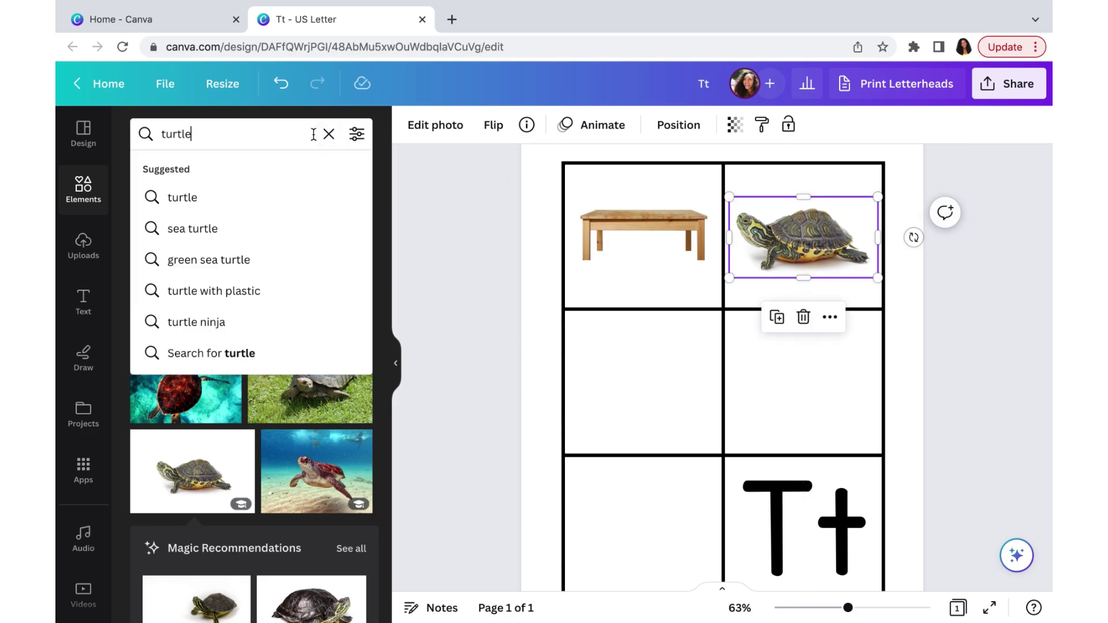
# Search Elements for 'tent' and add the blue tent photo to the page.
pyautogui.click(329, 135)
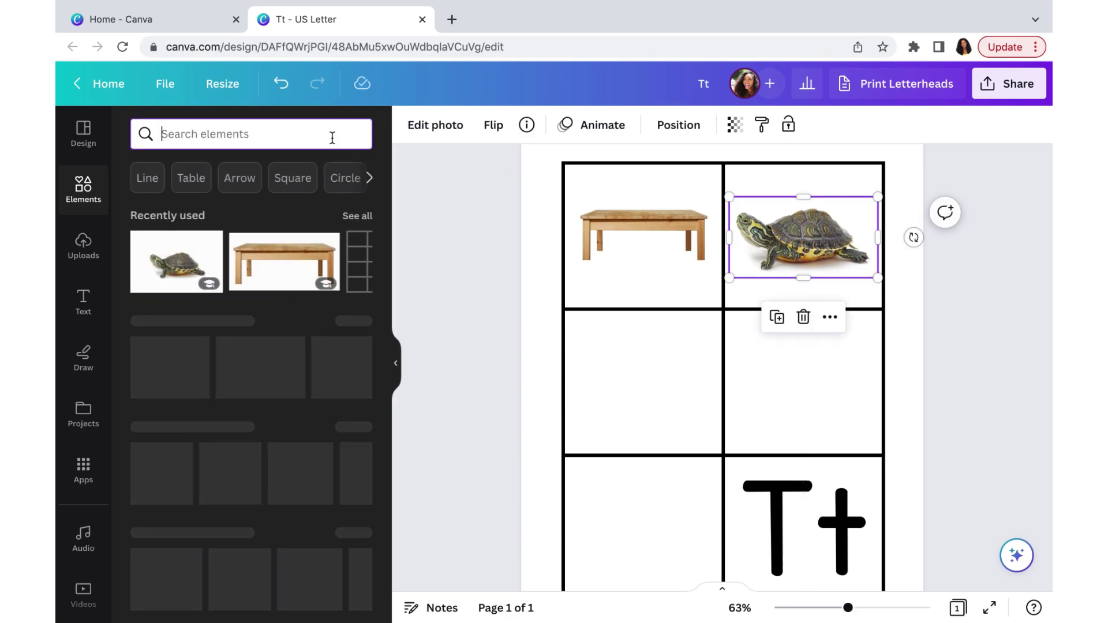
pyautogui.write('tent')
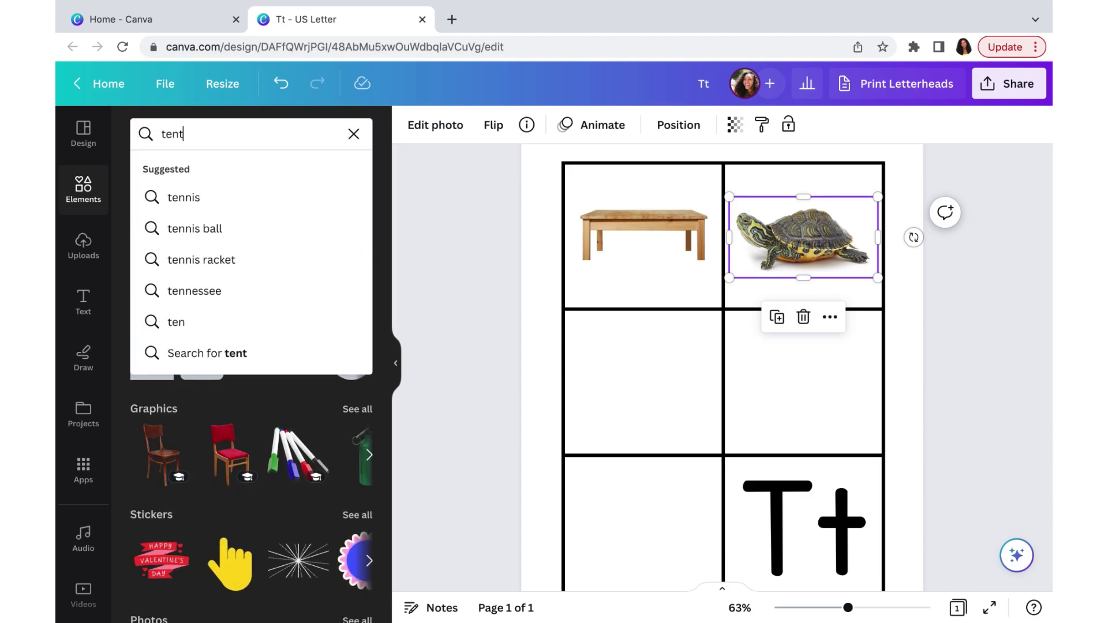
pyautogui.press('Return')
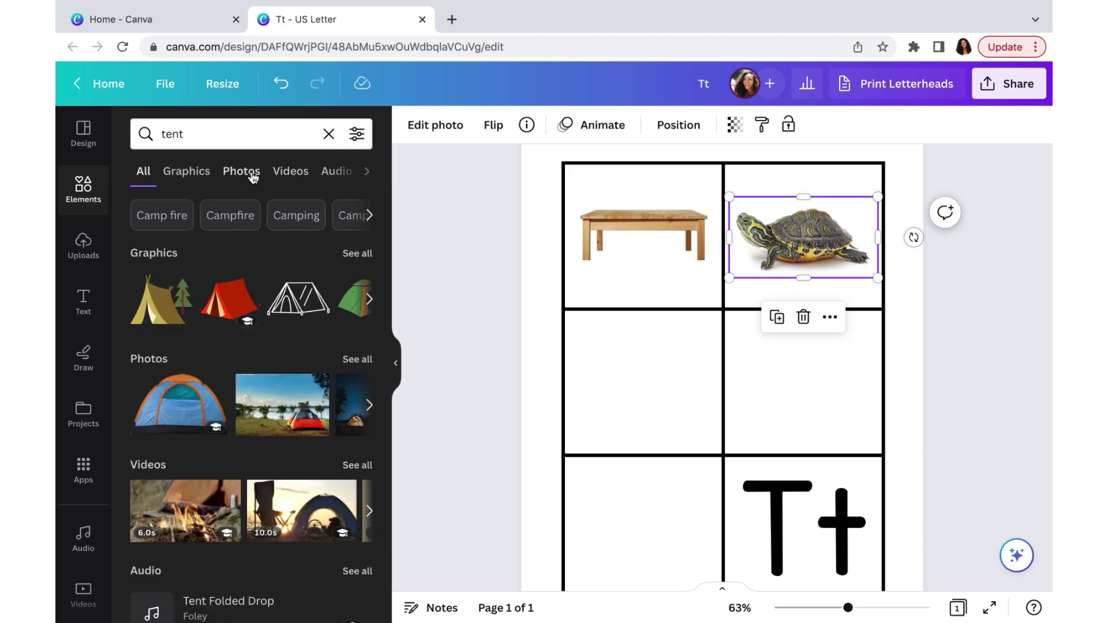
pyautogui.click(176, 428)
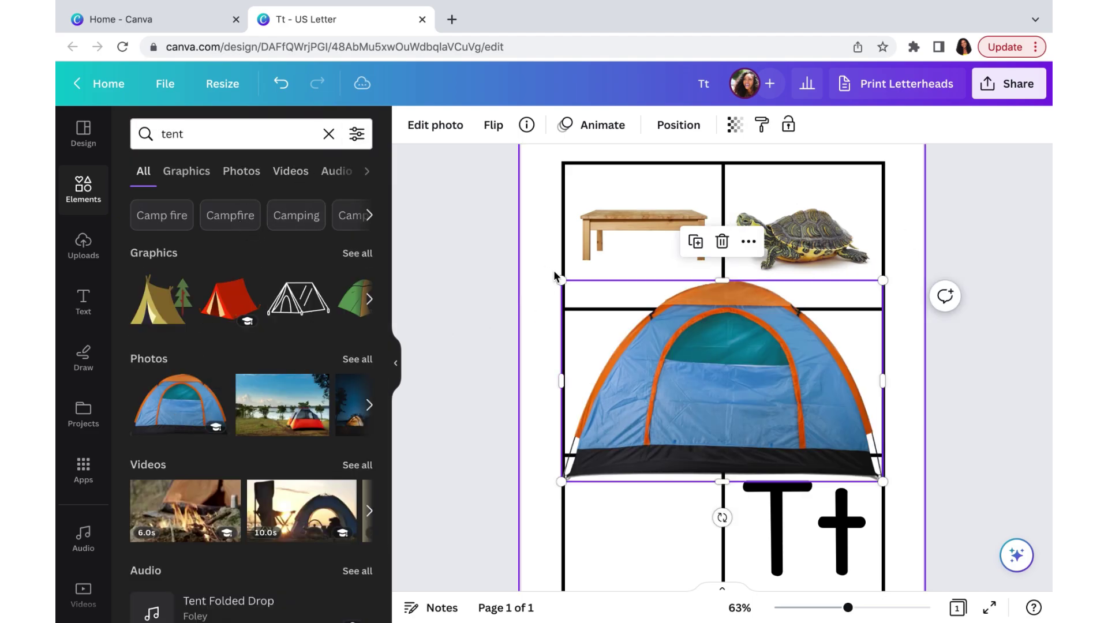
# Shrink the tent photo and centre it in the middle-left cell of the grid.
pyautogui.moveTo(556, 281); pyautogui.dragTo(722, 380)
pyautogui.click(815, 444)
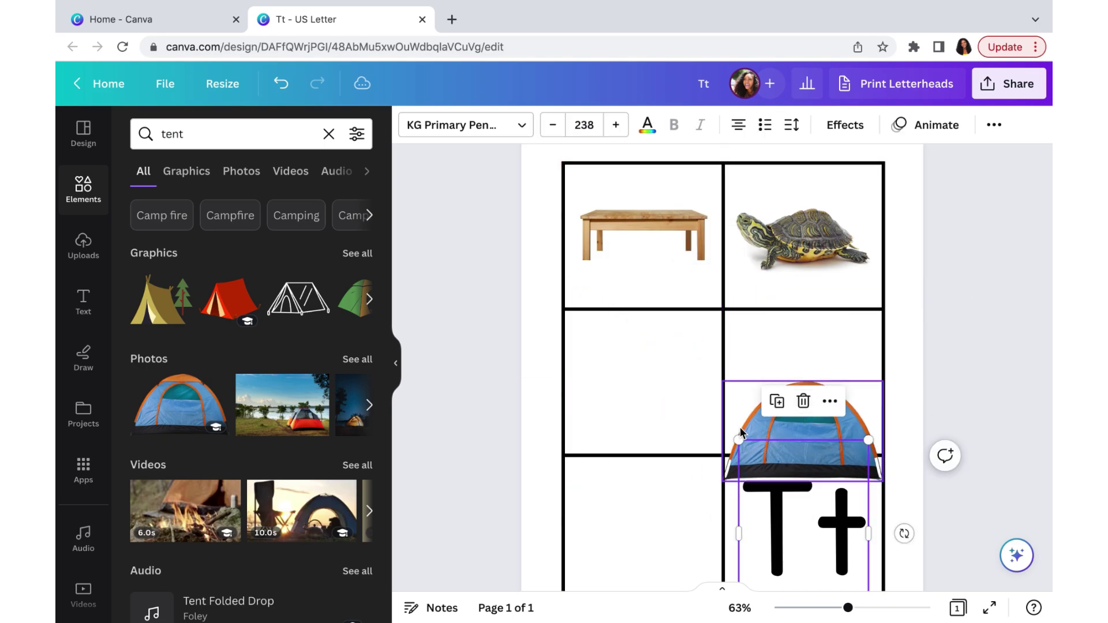
pyautogui.scroll(-1, 742, 432)
pyautogui.moveTo(775, 387); pyautogui.dragTo(613, 339)
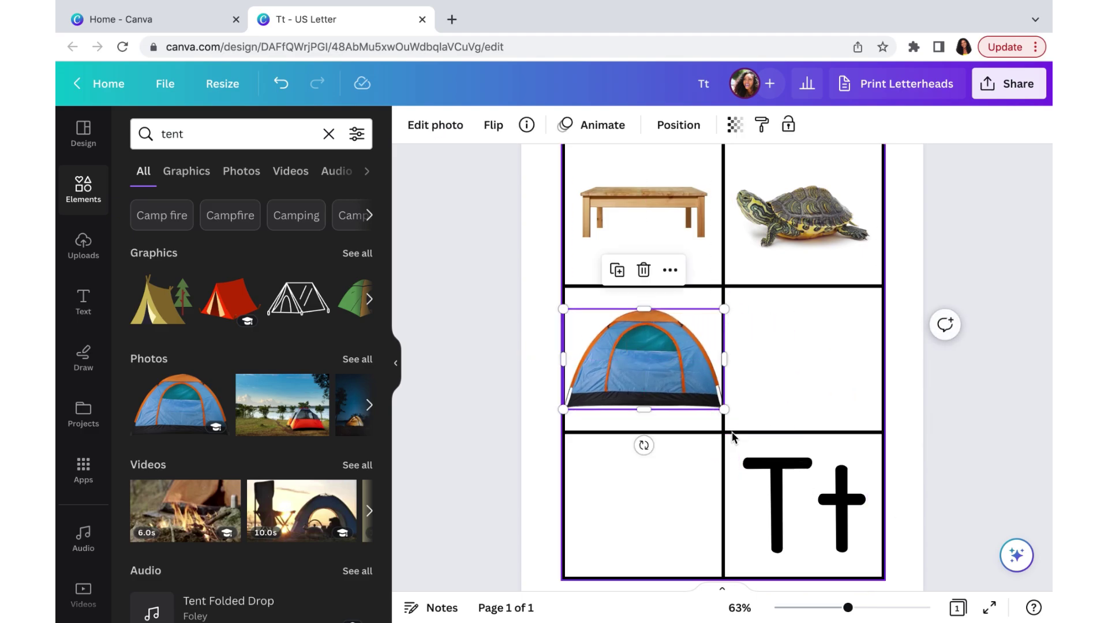
pyautogui.moveTo(723, 410); pyautogui.dragTo(705, 399)
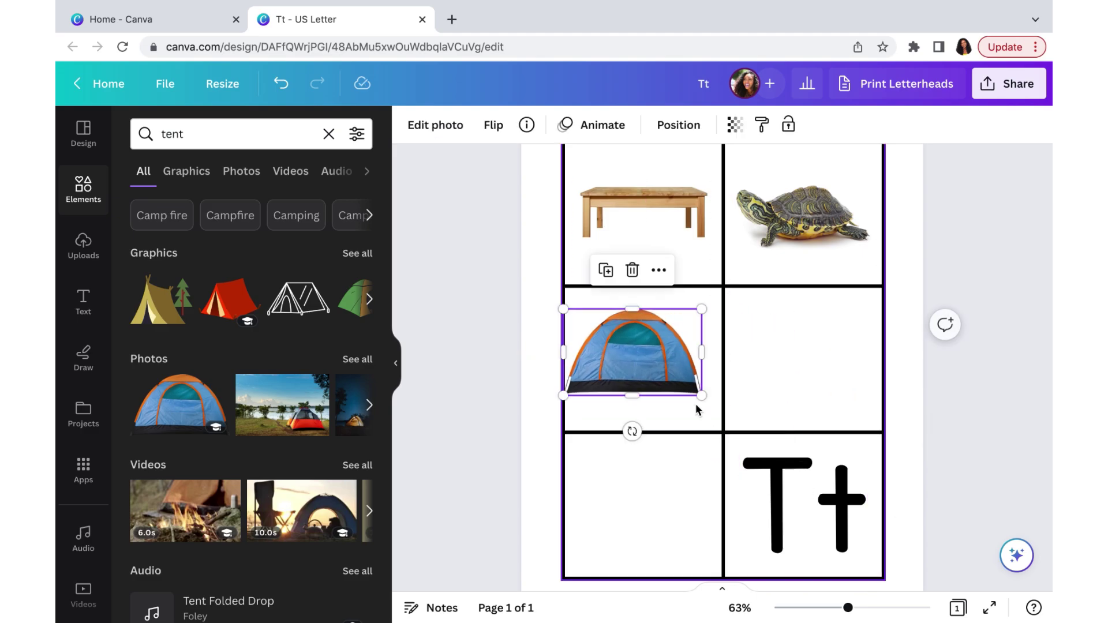
pyautogui.moveTo(660, 361); pyautogui.dragTo(671, 368)
# Search 'taco', add the first taco photo and shrink it to fit the middle-right cell.
pyautogui.click(328, 134)
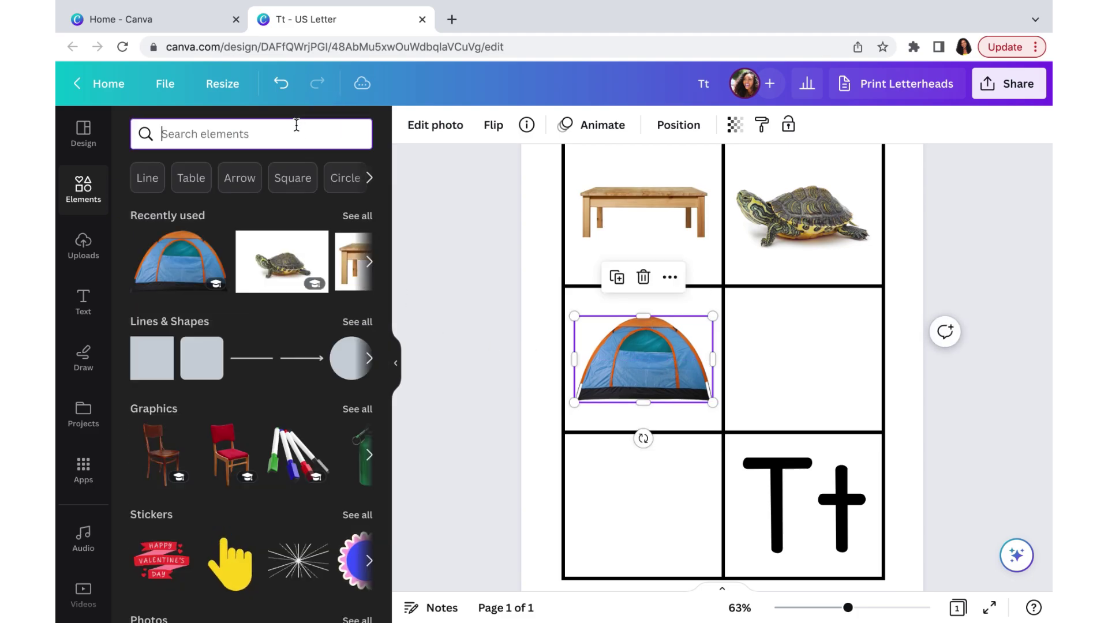
pyautogui.write('taco')
pyautogui.press('Return')
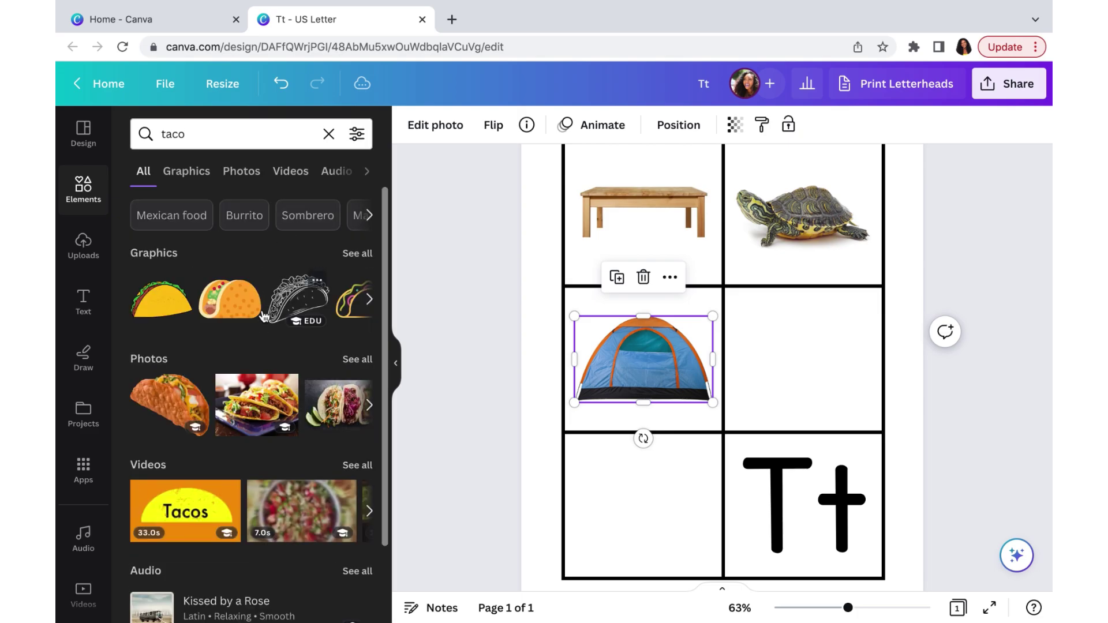
pyautogui.click(170, 403)
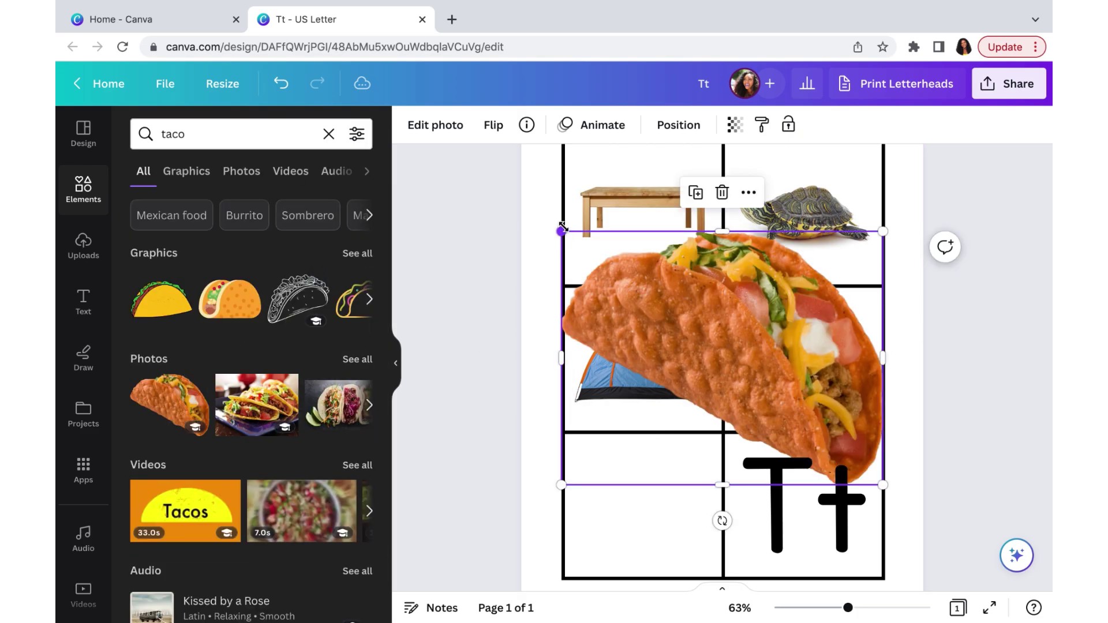
pyautogui.moveTo(561, 232); pyautogui.dragTo(728, 340)
pyautogui.moveTo(797, 378); pyautogui.dragTo(791, 334)
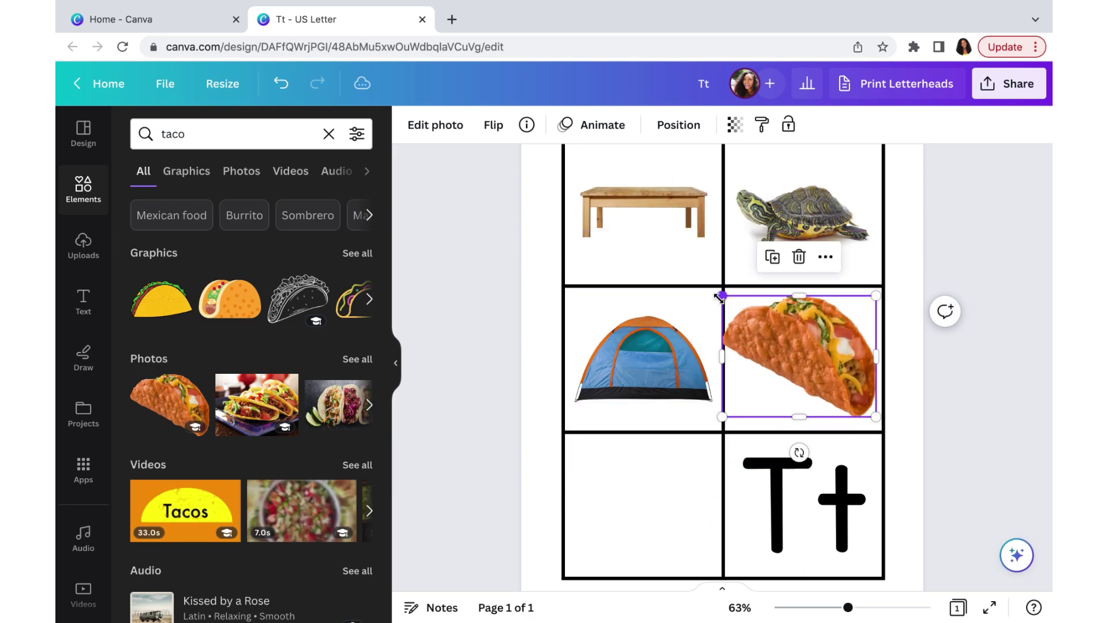
pyautogui.moveTo(723, 296); pyautogui.dragTo(735, 311)
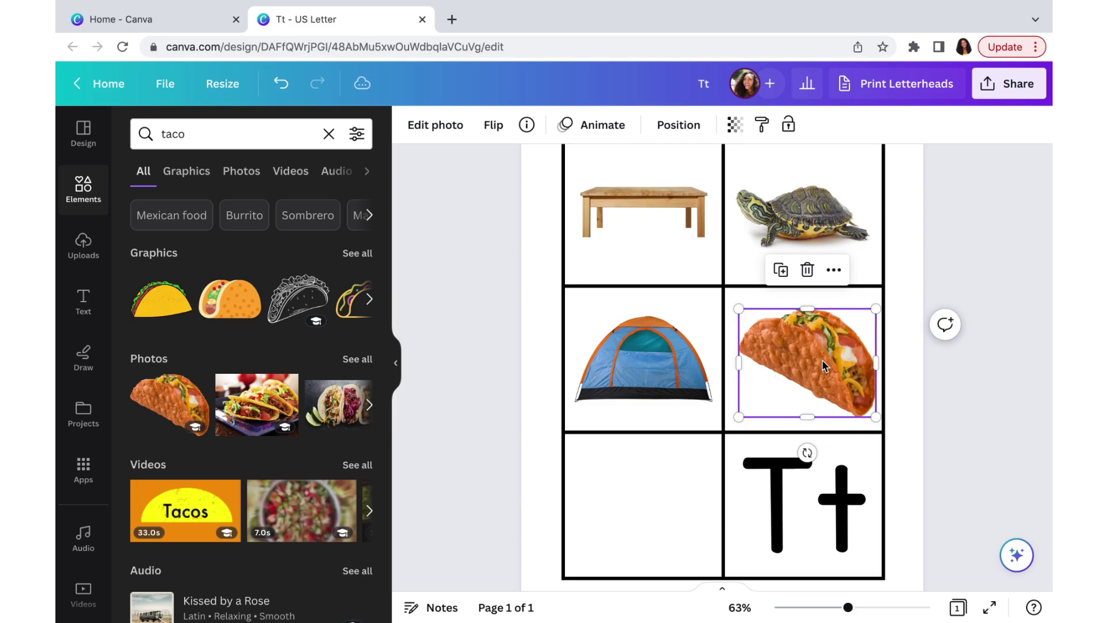
# Search Elements photos for 'tomatoes' and add the halved tomatoes photo.
pyautogui.click(269, 139)
pyautogui.hotkey('ctrl', 'a')
pyautogui.write('t')
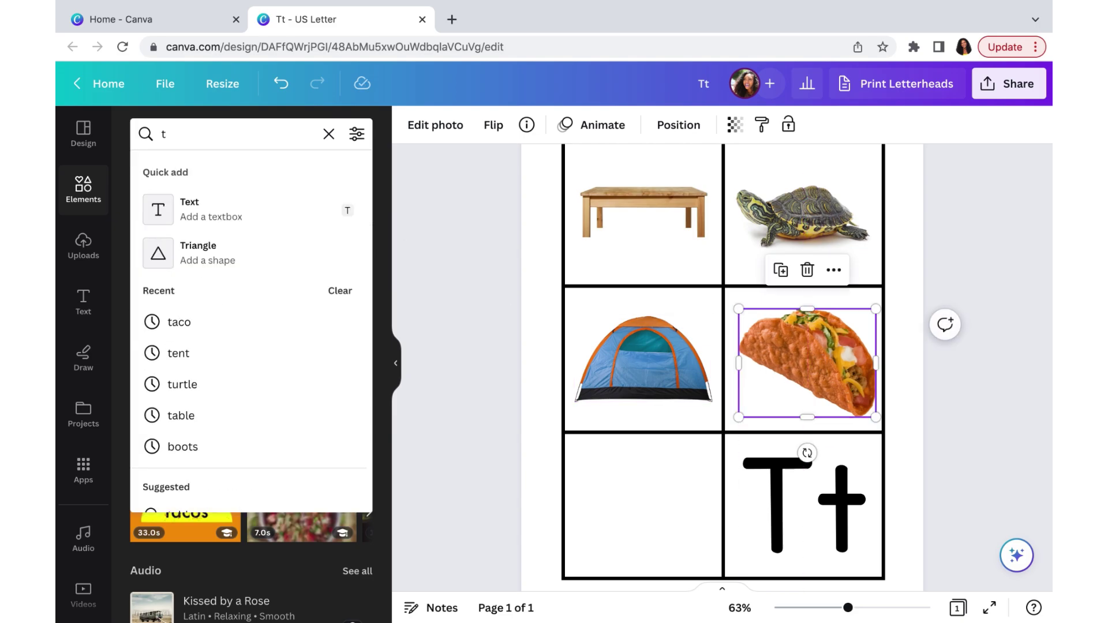
pyautogui.write('omatoes')
pyautogui.press('Return')
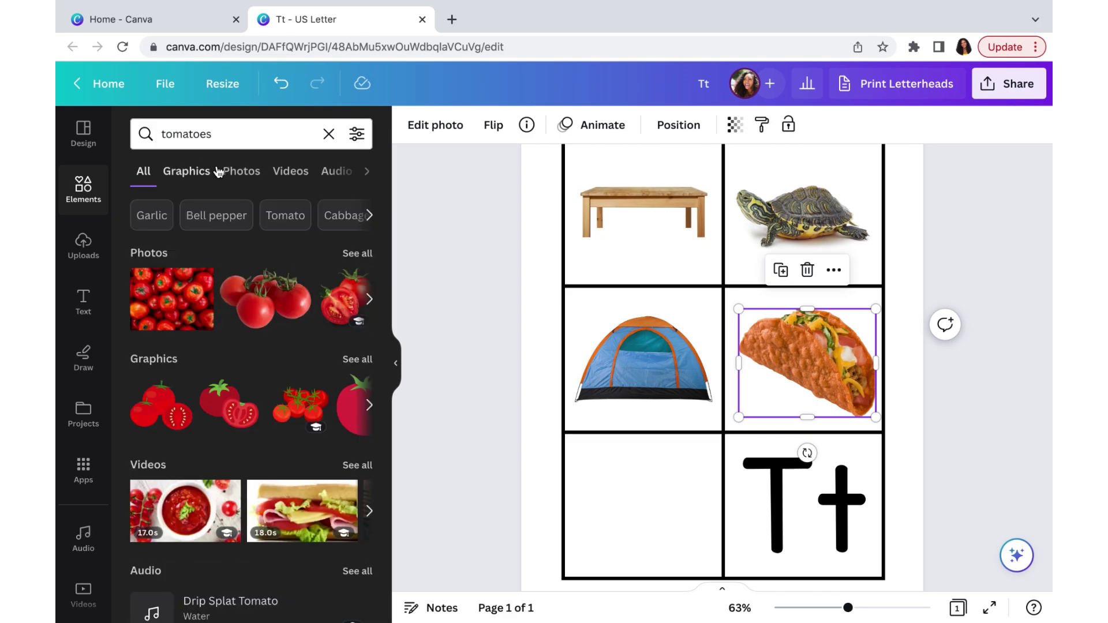
pyautogui.click(226, 172)
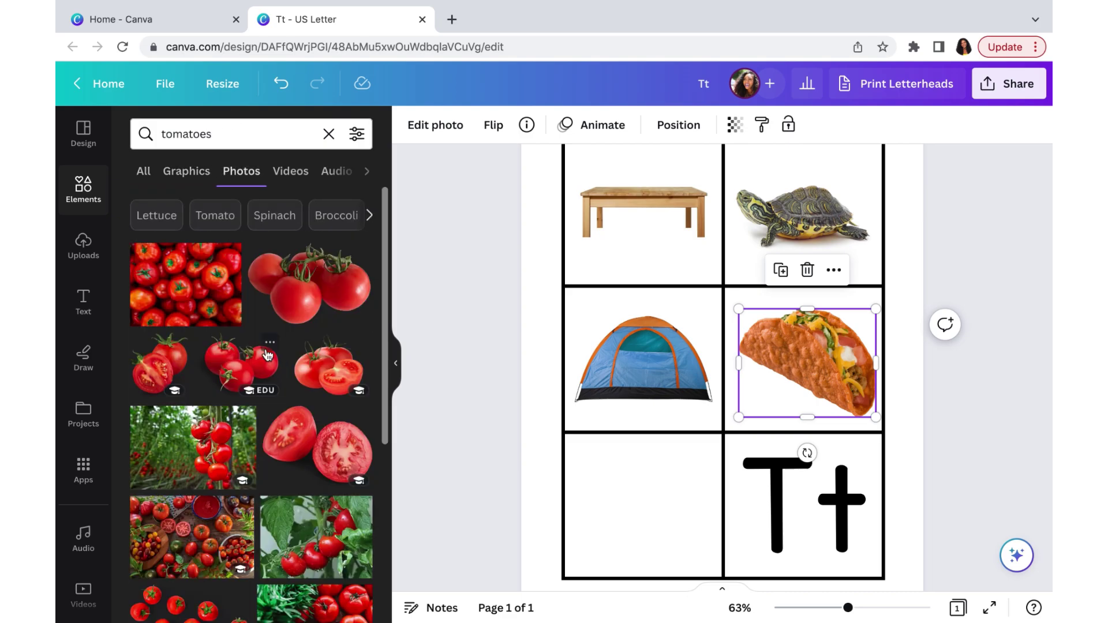
pyautogui.click(162, 369)
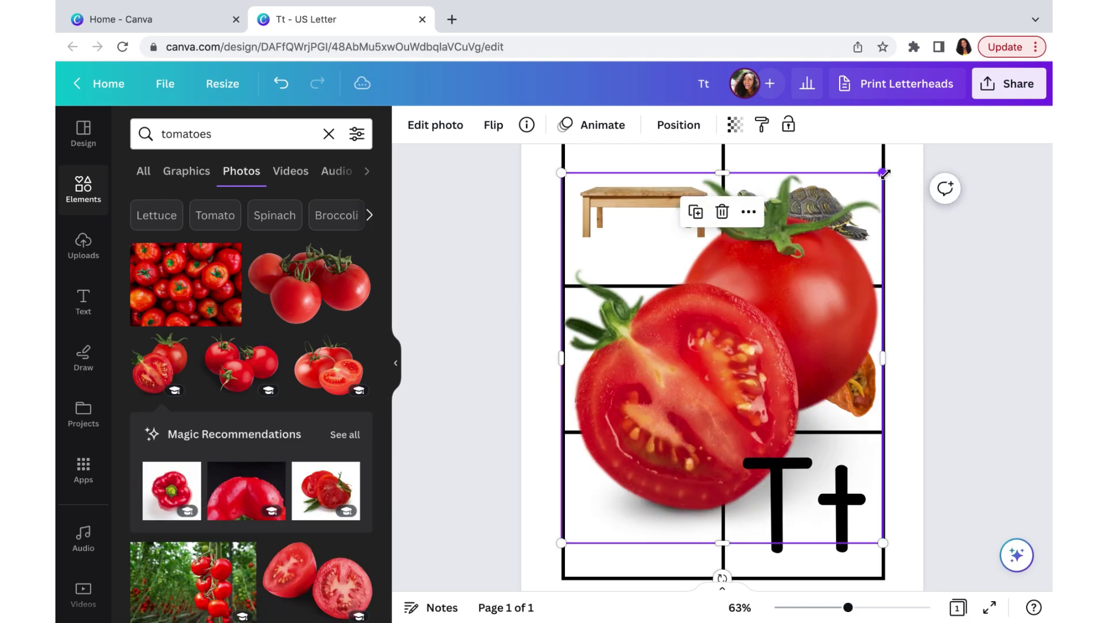
# Scale the tomato photo down and fit it into the lower-left cell.
pyautogui.moveTo(884, 173); pyautogui.dragTo(713, 369)
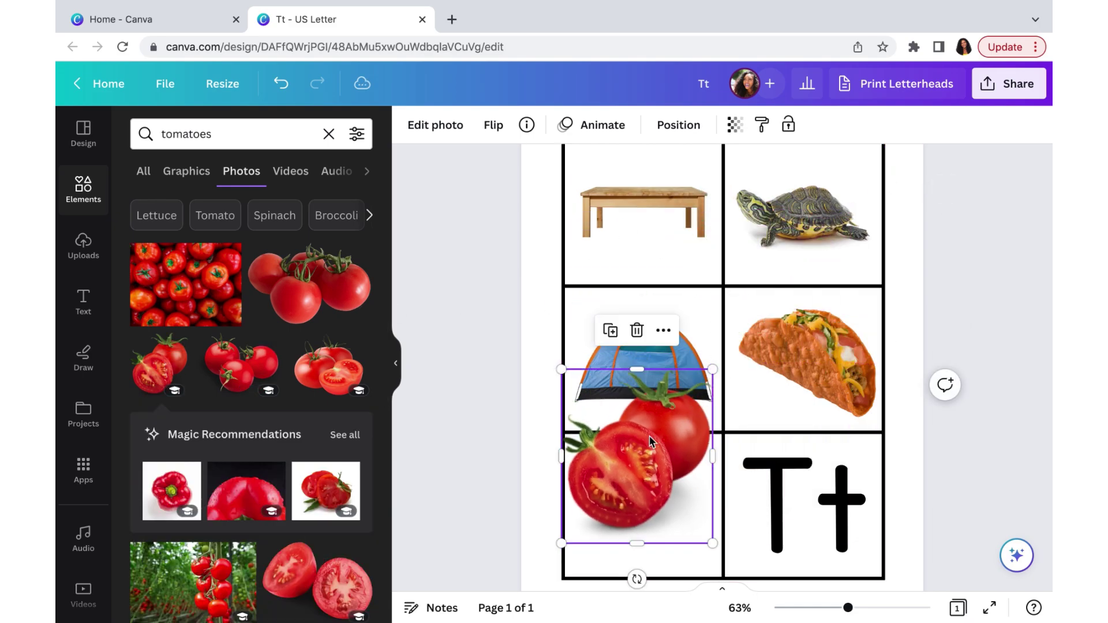
pyautogui.moveTo(650, 441); pyautogui.dragTo(661, 478)
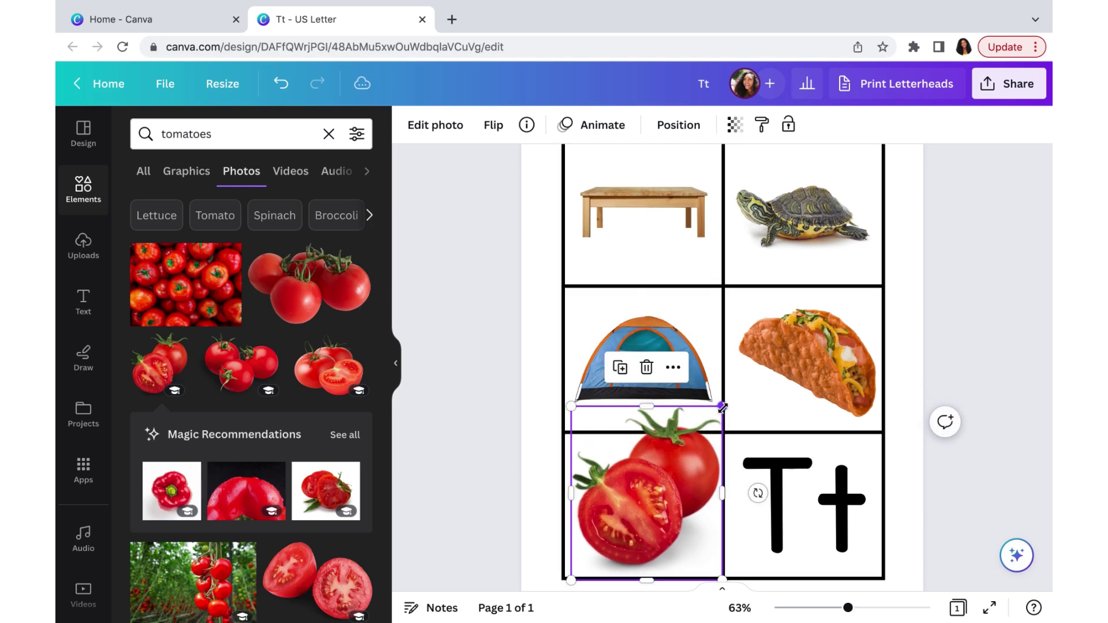
pyautogui.moveTo(721, 408); pyautogui.dragTo(697, 441)
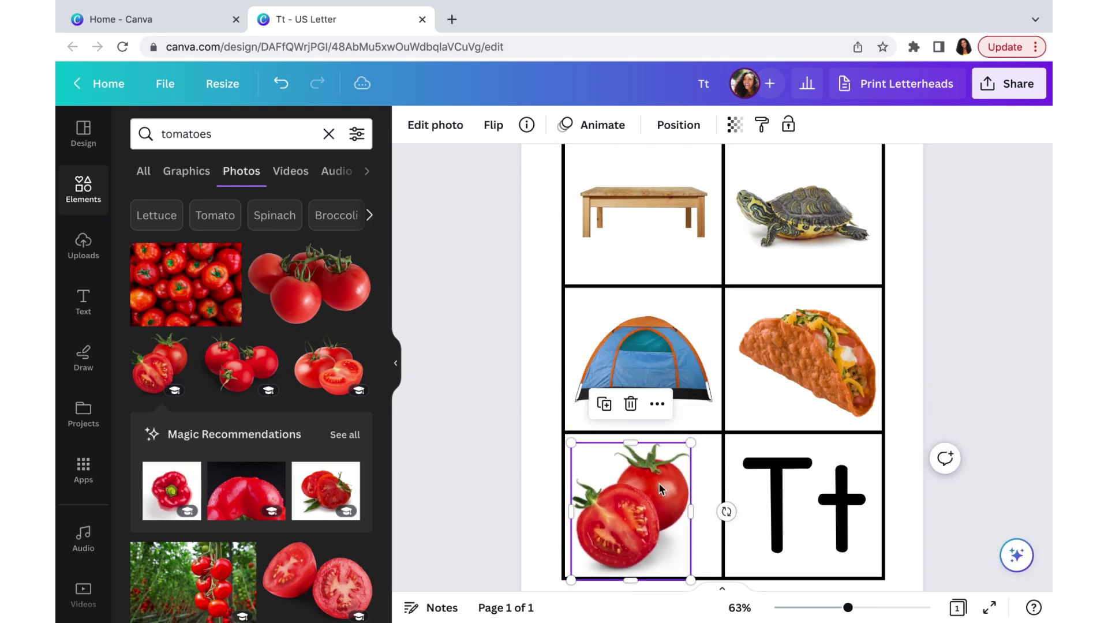
pyautogui.moveTo(662, 481); pyautogui.dragTo(675, 479)
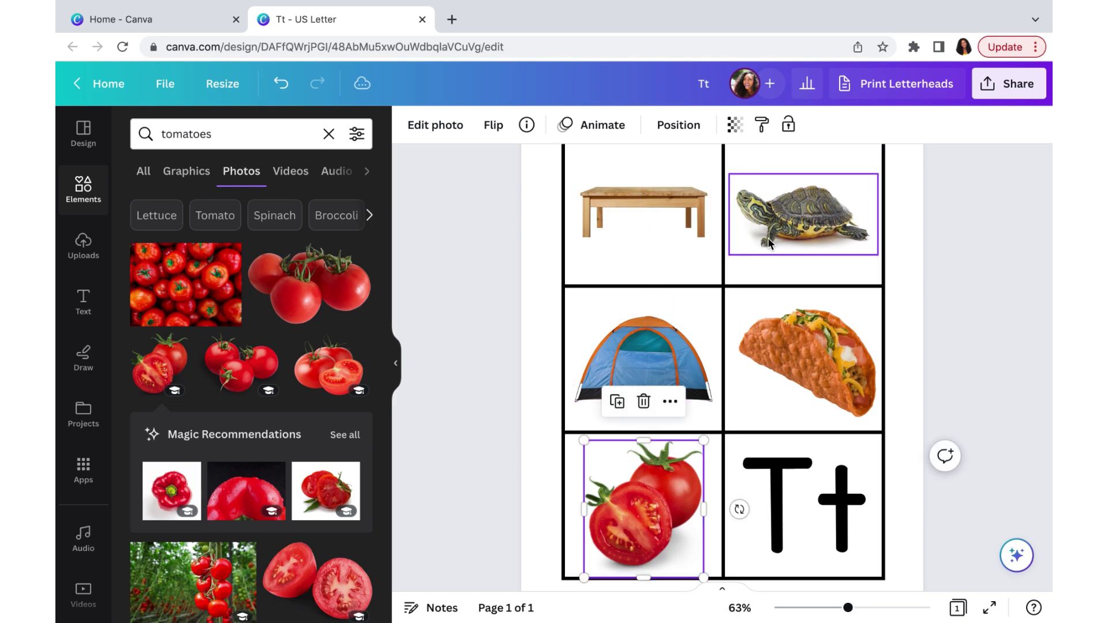
# Deselect everything, zoom out and hide the elements panel to see the full six-cell Tt page.
pyautogui.click(793, 227)
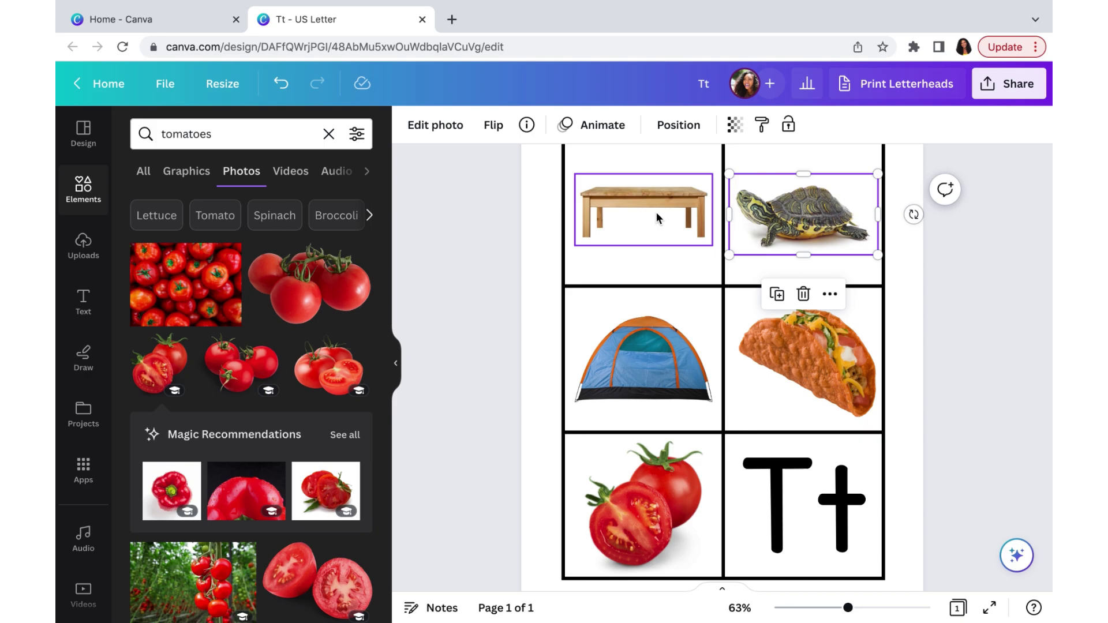
pyautogui.click(1006, 284)
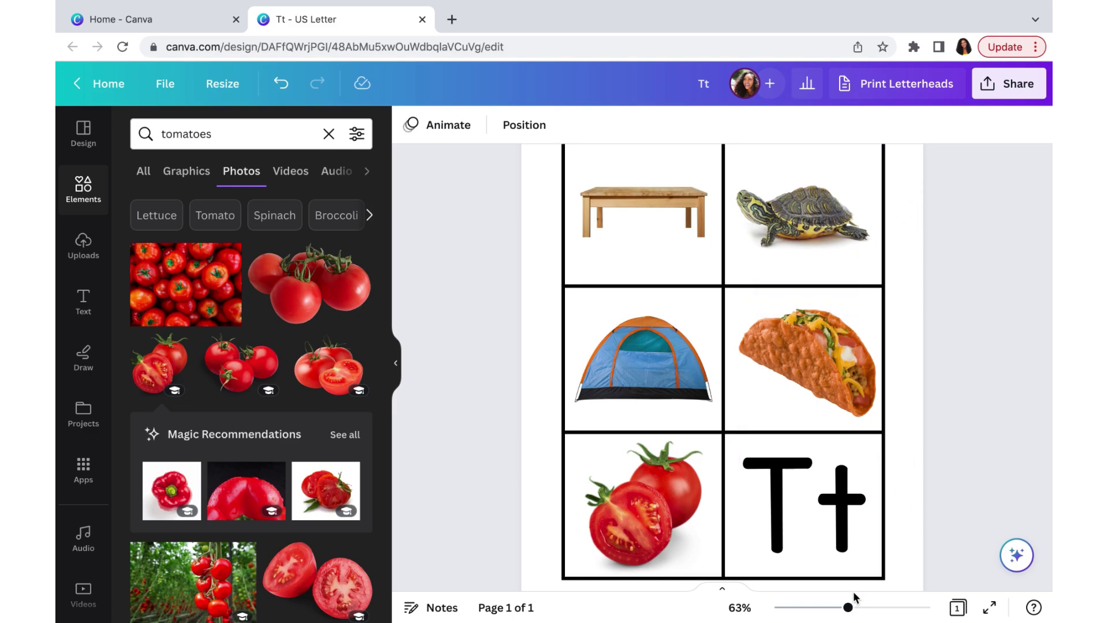
pyautogui.moveTo(846, 608); pyautogui.dragTo(841, 607)
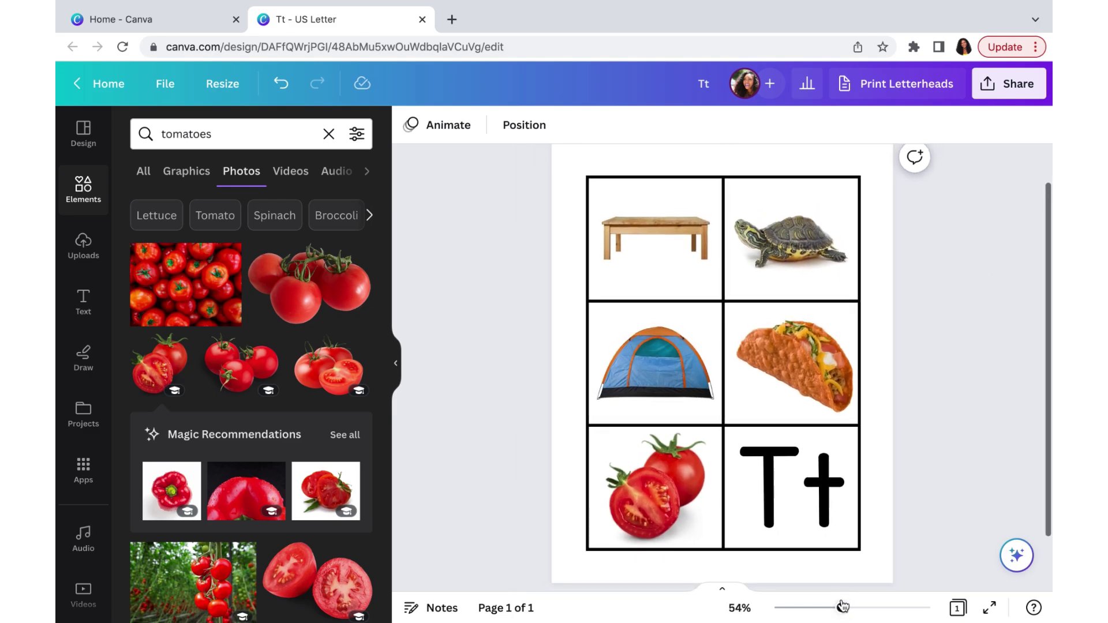
pyautogui.click(397, 366)
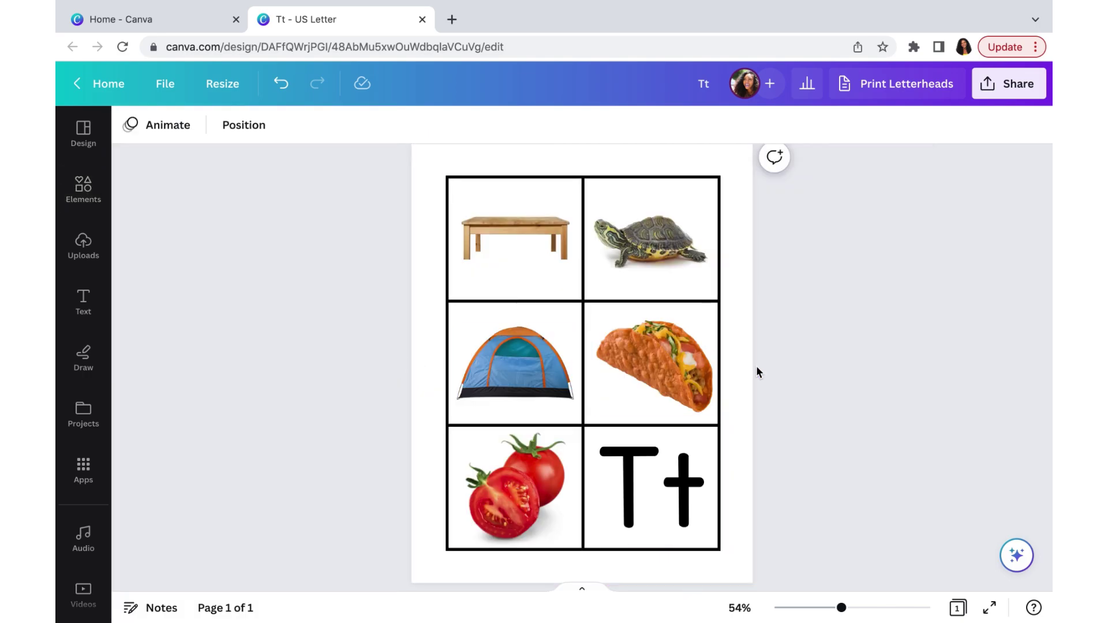
pyautogui.scroll(-1, 756, 368)
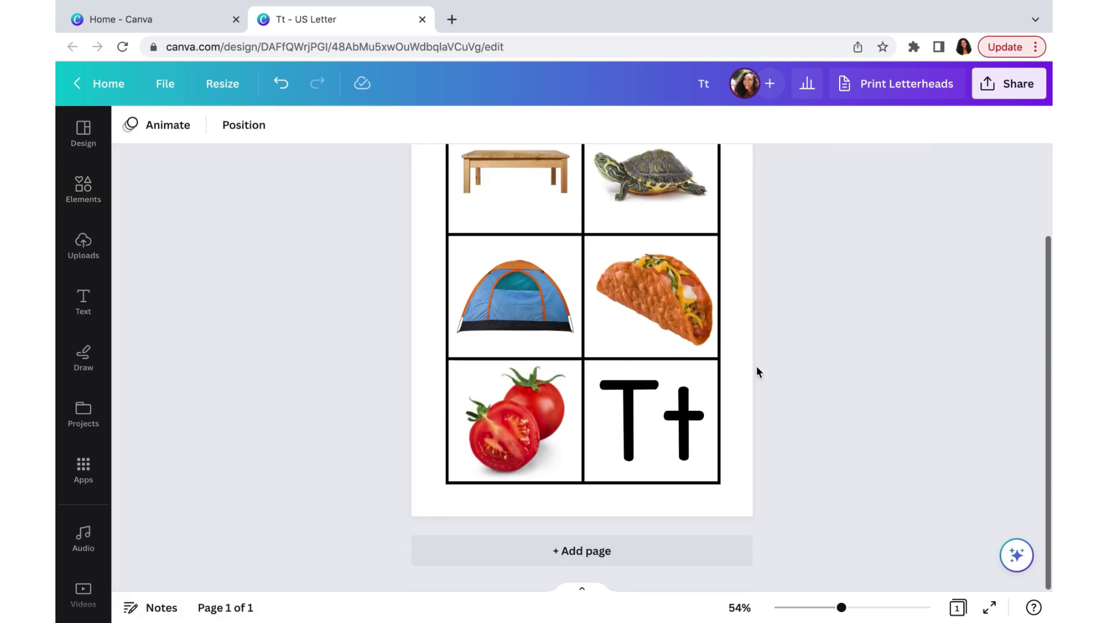
# Add page 2 and fill it with the fig/pig page of the CVC Short Vowel i Flashcards template.
pyautogui.click(610, 553)
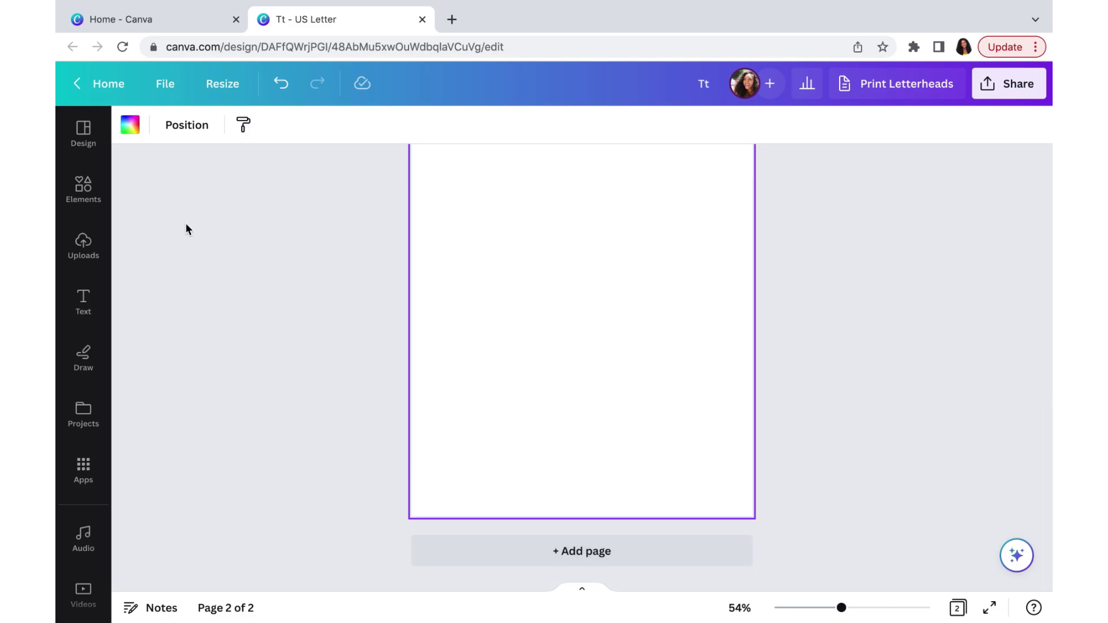
pyautogui.click(83, 131)
pyautogui.click(207, 132)
pyautogui.write('flashcards')
pyautogui.press('Return')
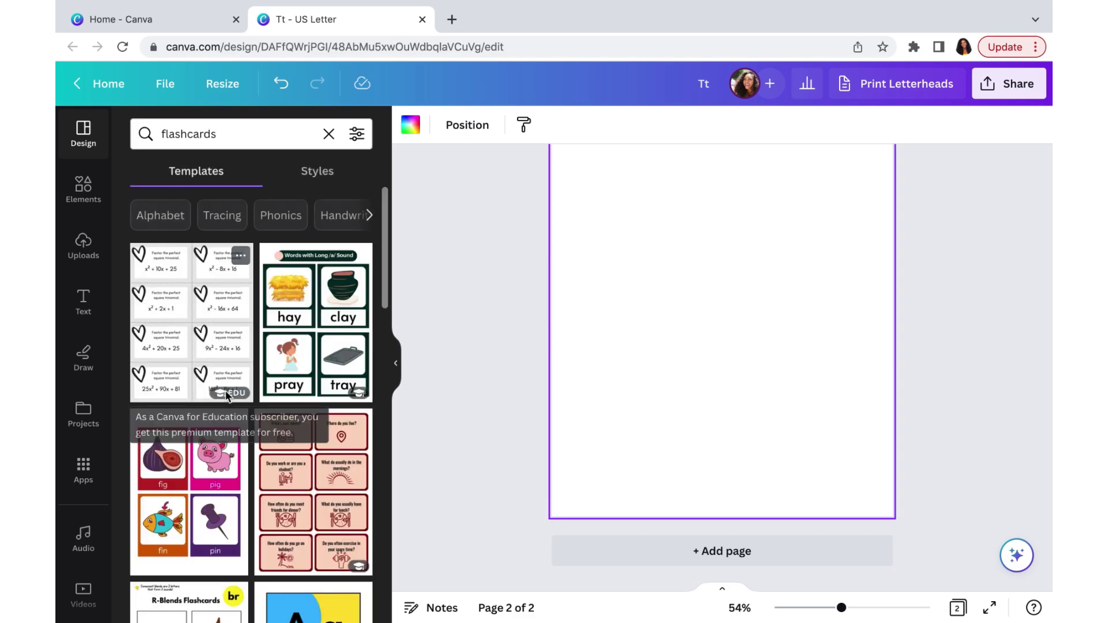
pyautogui.scroll(-1, 212, 467)
pyautogui.click(212, 467)
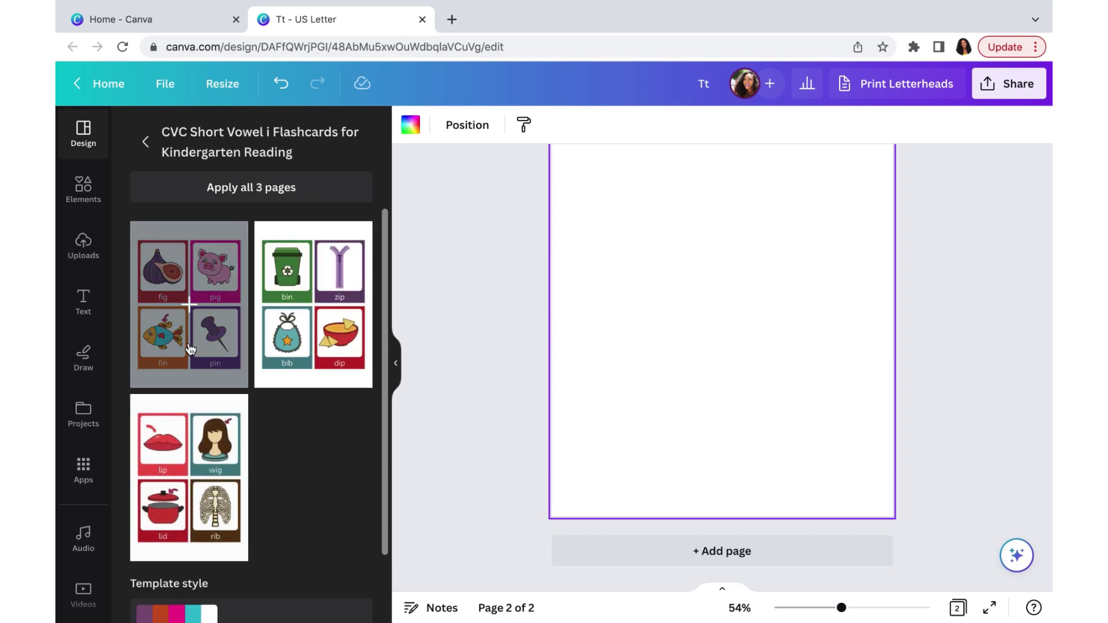
pyautogui.click(186, 345)
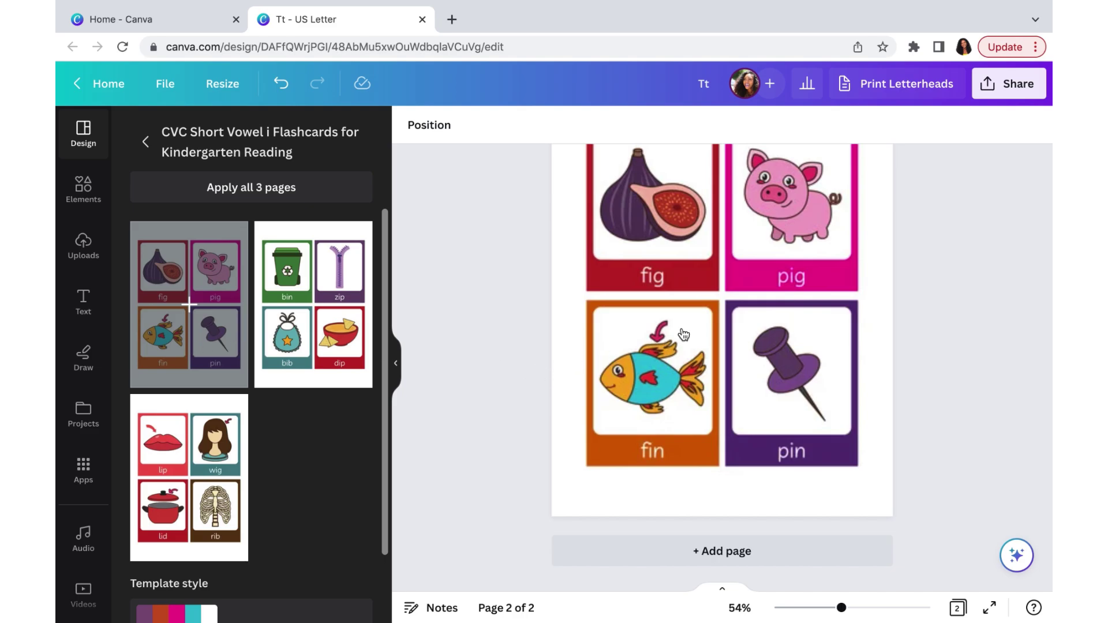
# Delete the fig picture from the first card and retype its 'fig' label as 'make your own'.
pyautogui.click(396, 367)
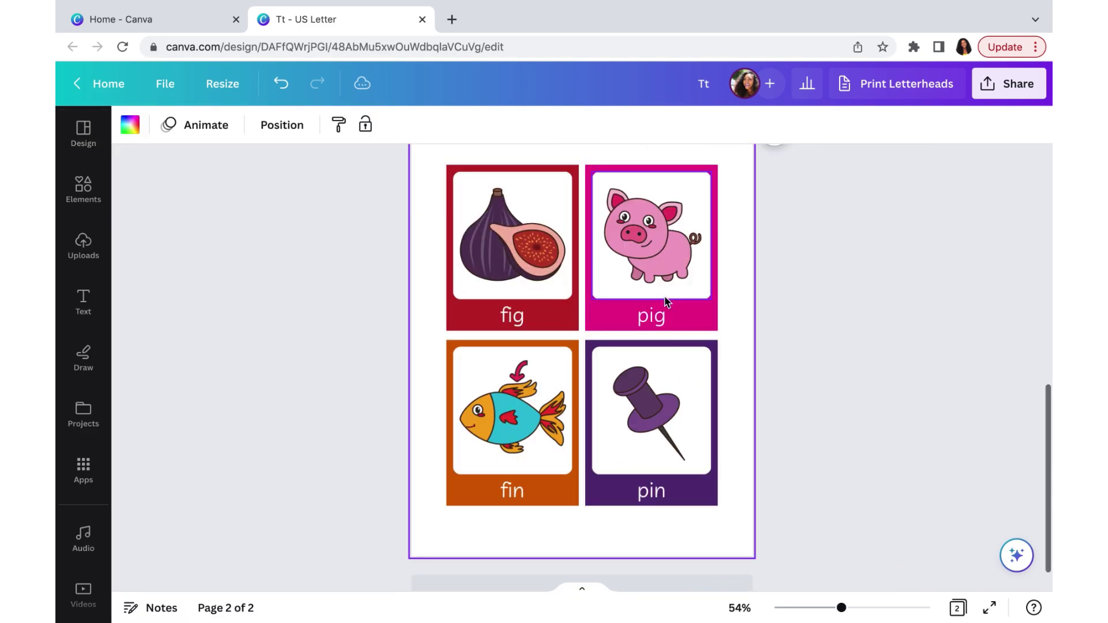
pyautogui.click(503, 250)
pyautogui.click(512, 321)
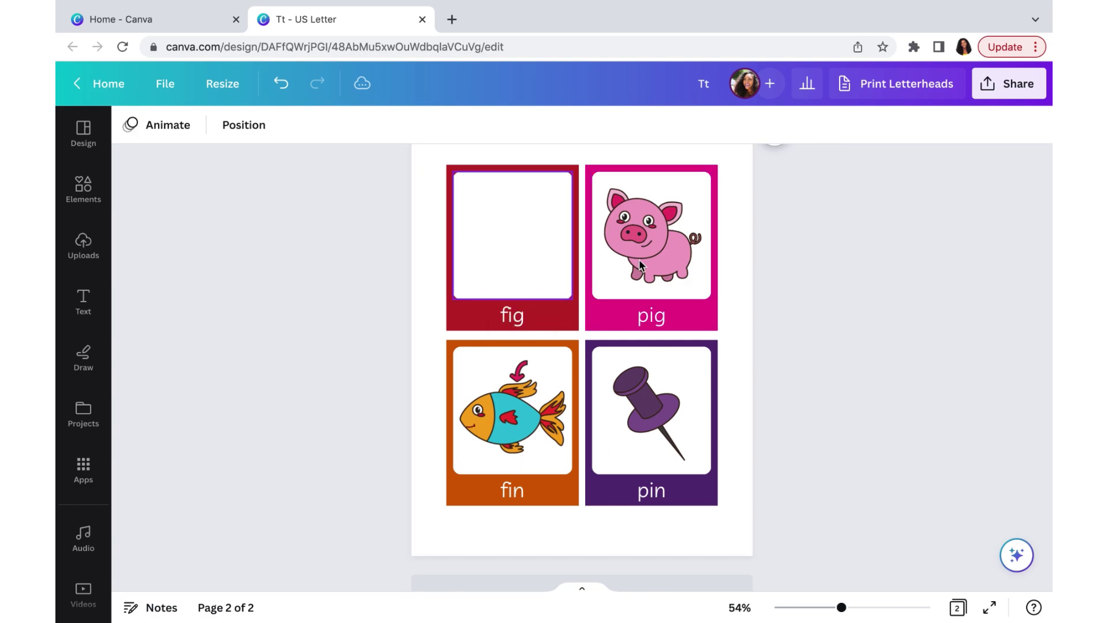
pyautogui.doubleClick(511, 316)
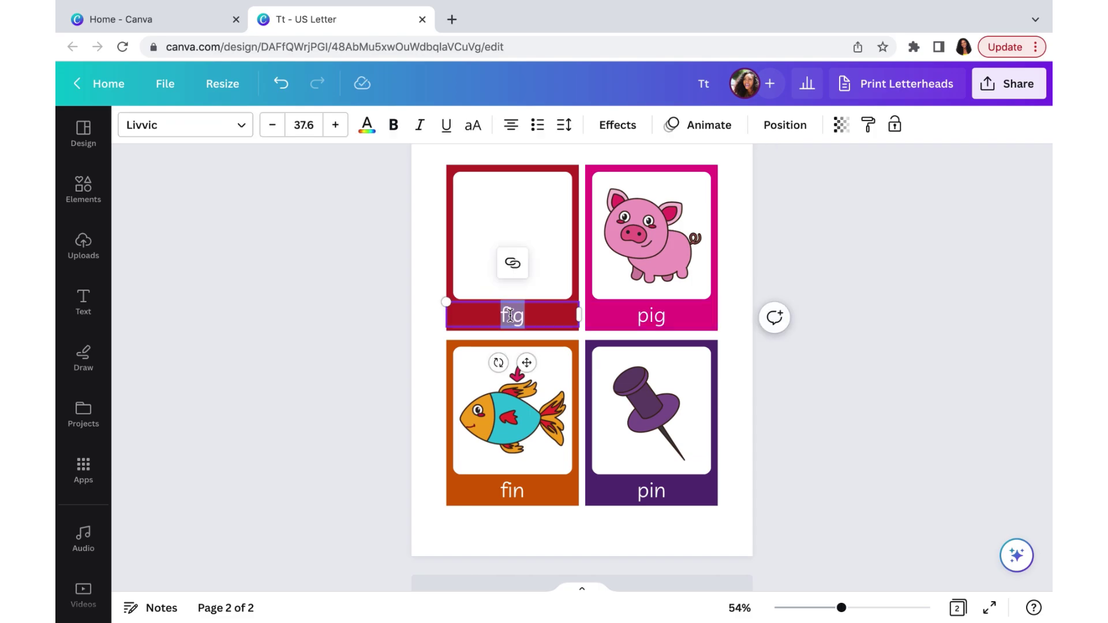
pyautogui.write('make ')
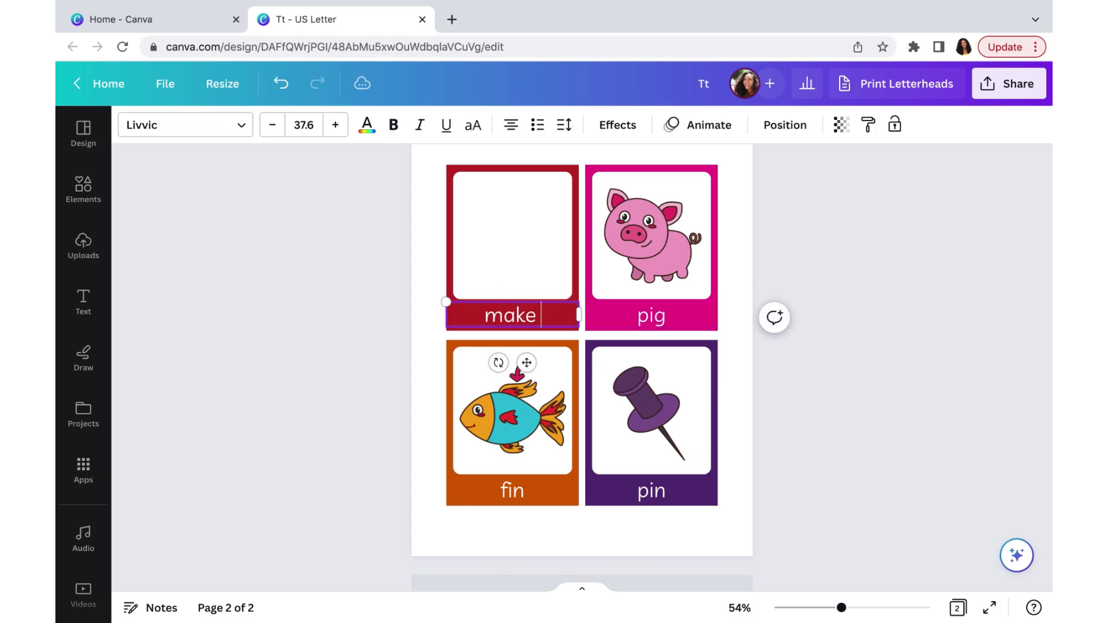
pyautogui.write('your own')
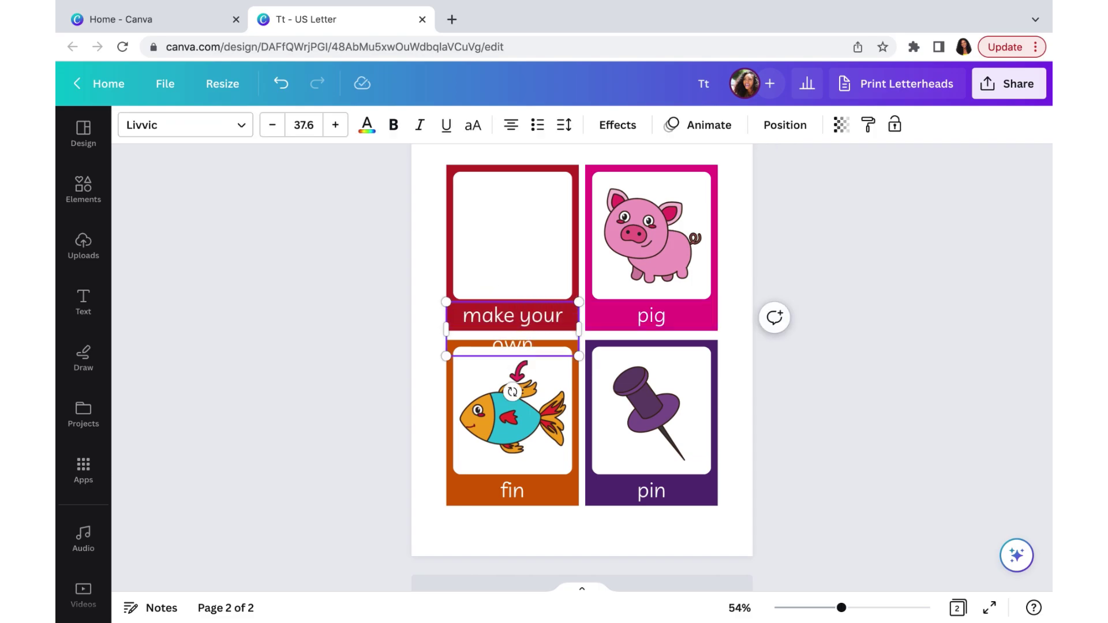